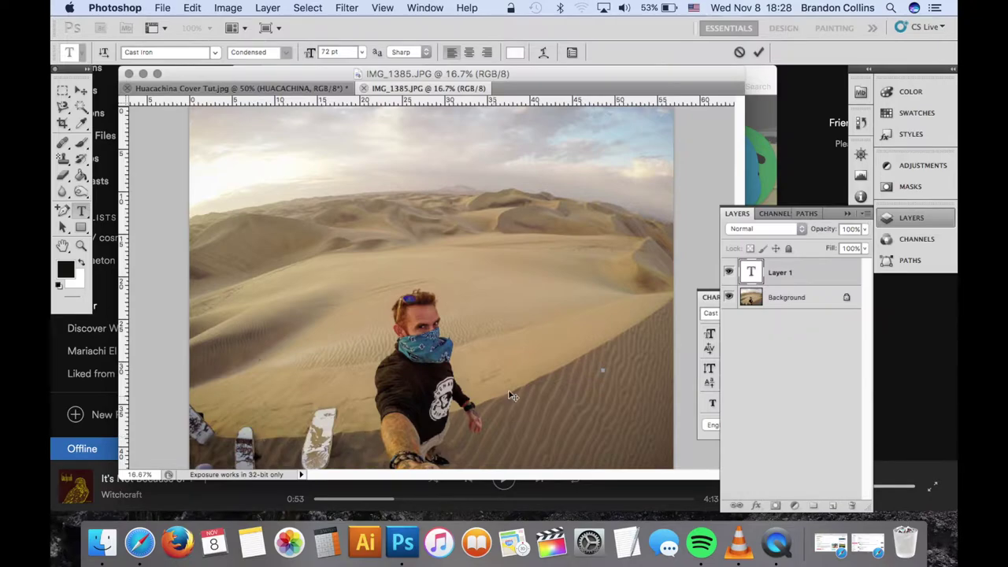
Discard the empty text layer and return to the Huacachina Cover Tut.jpg document
left_click(739, 52)
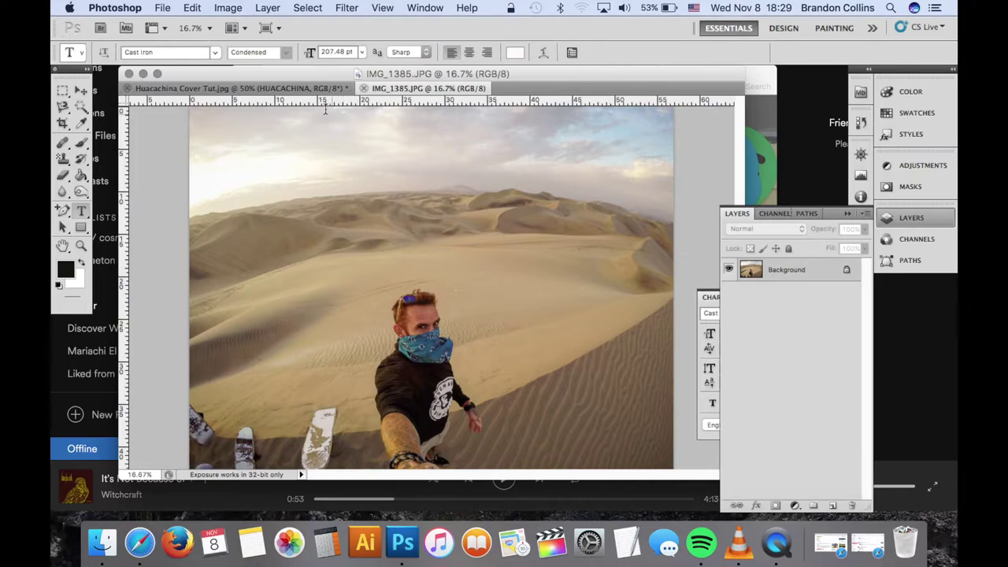
left_click(309, 89)
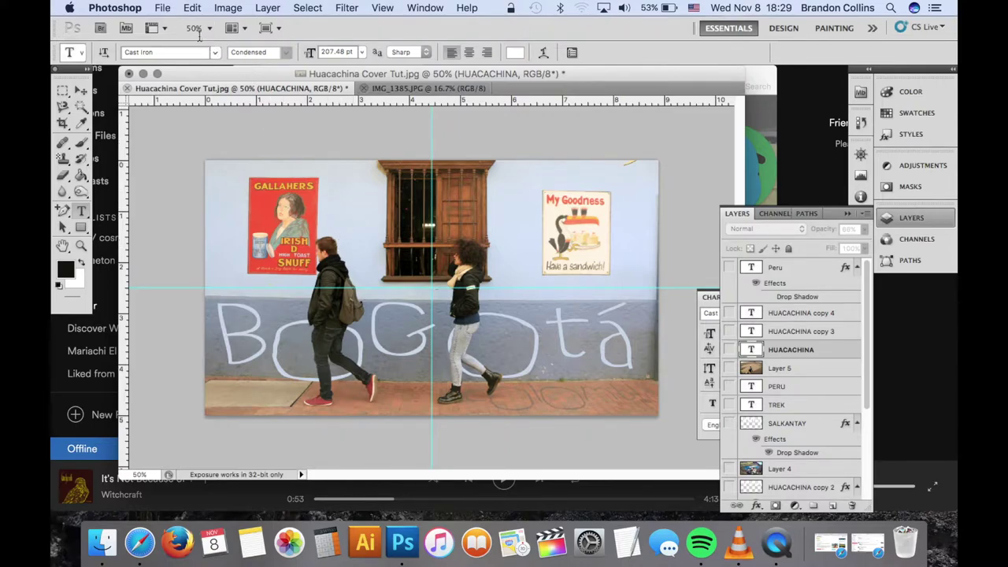
Verify in Image Size that the cover is 1280 × 720 px, then bring up IMG_1385.JPG
left_click(164, 10)
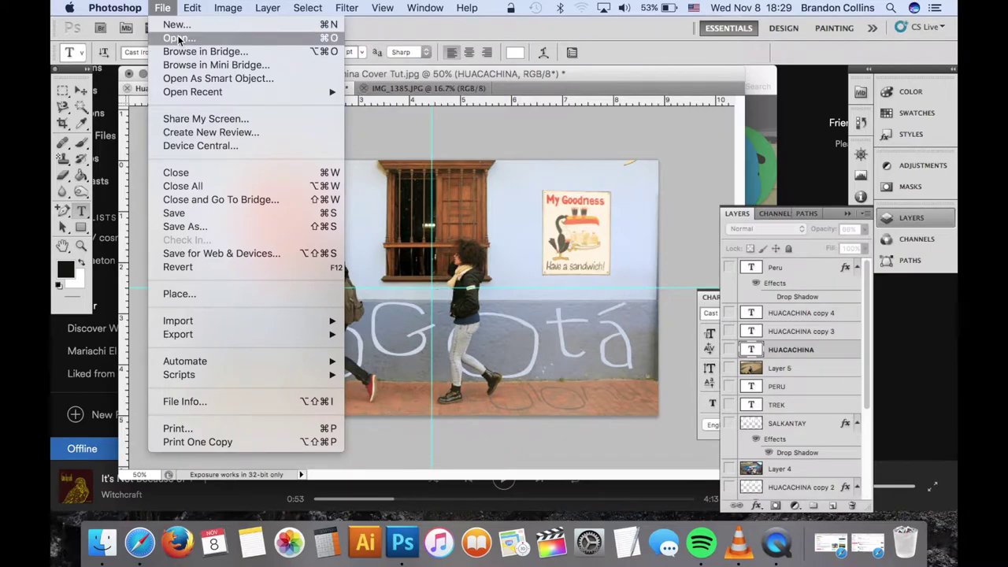
mouse_move(228, 10)
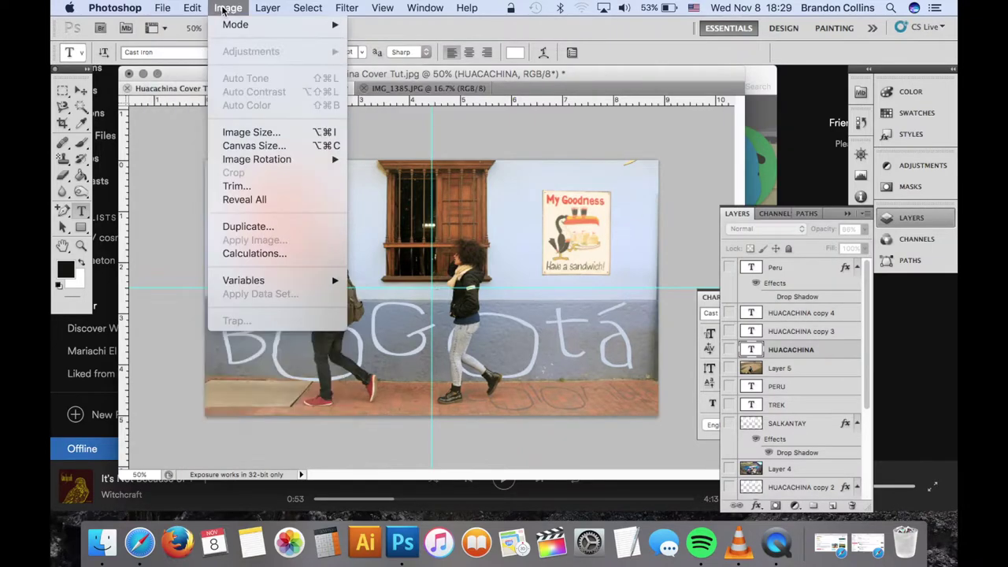
left_click(272, 134)
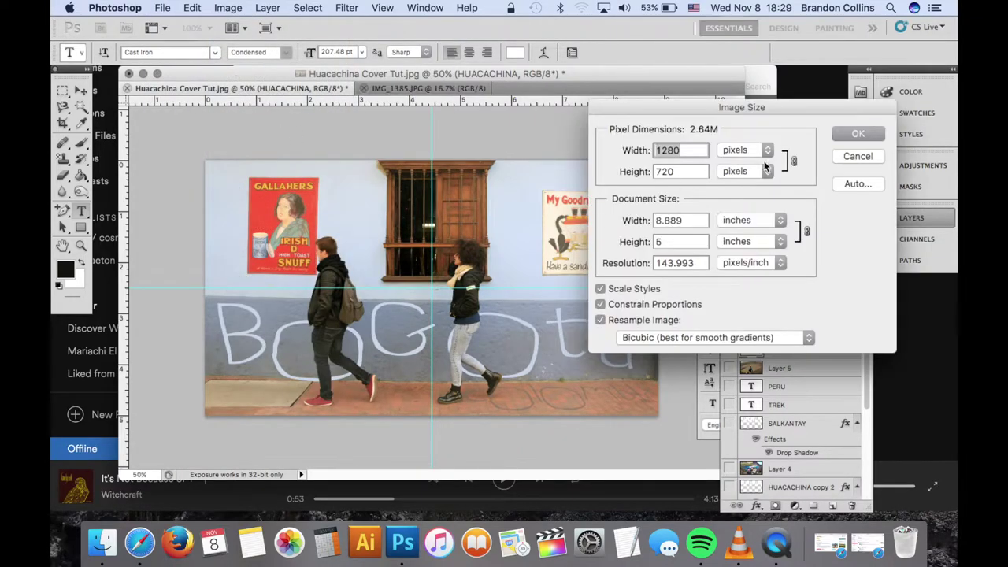
left_click(849, 134)
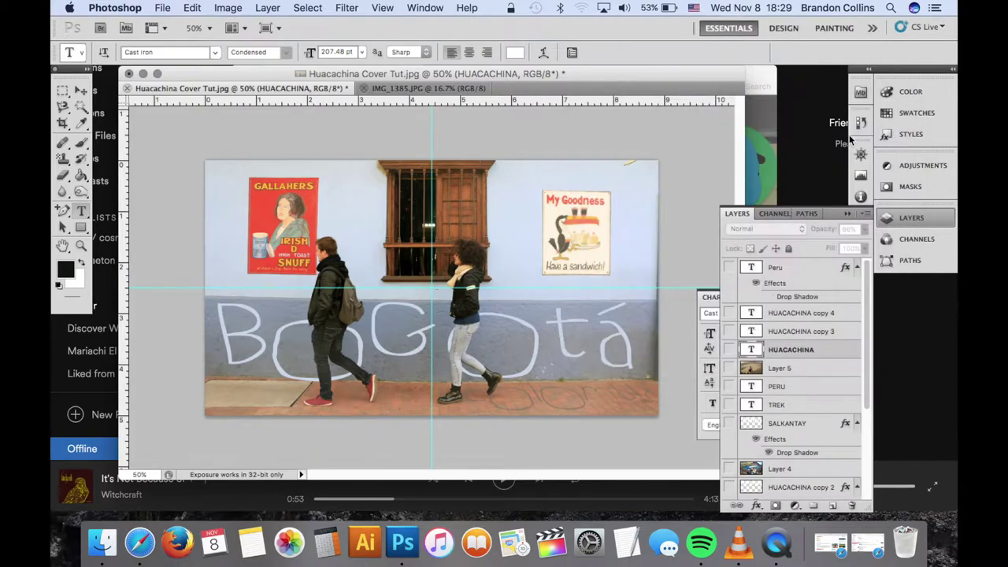
left_click(413, 89)
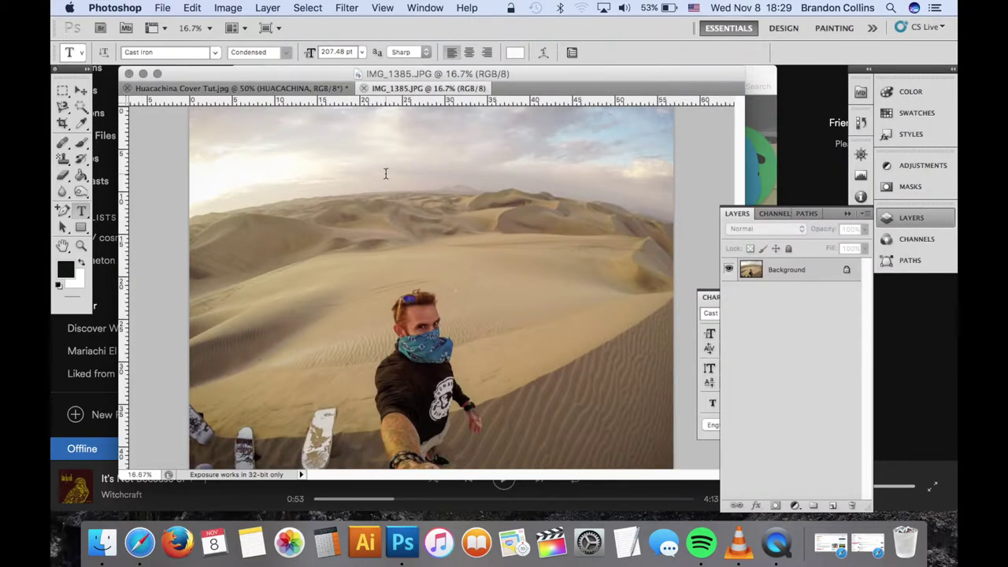
Drag the dune selfie from IMG_1385.JPG into the Huacachina cover as a new layer
key("super+minus")
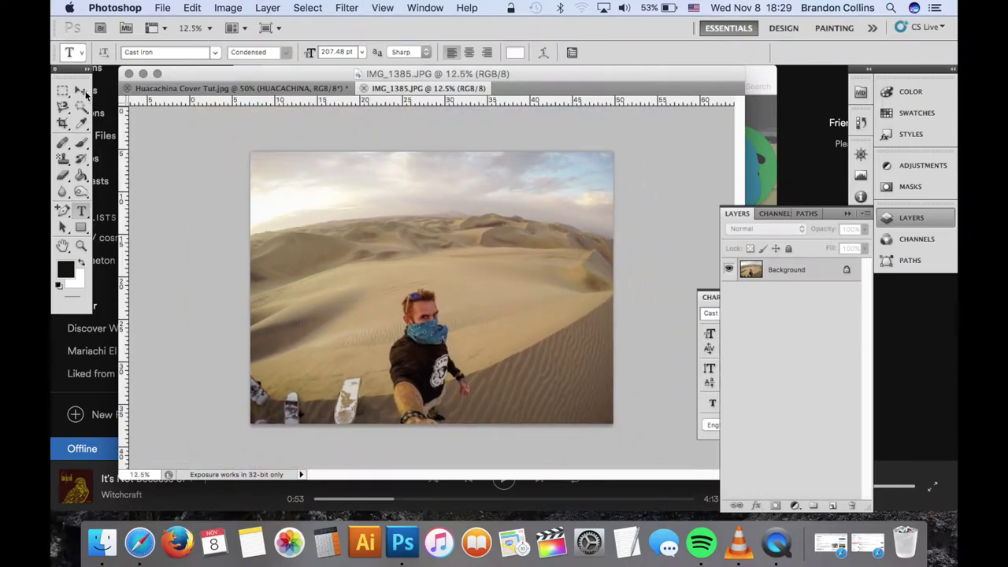
left_click(82, 91)
mouse_move(431, 262)
left_mouse_down()
mouse_move(296, 114)
mouse_move(236, 88)
mouse_move(466, 244)
mouse_move(425, 268)
left_mouse_up()
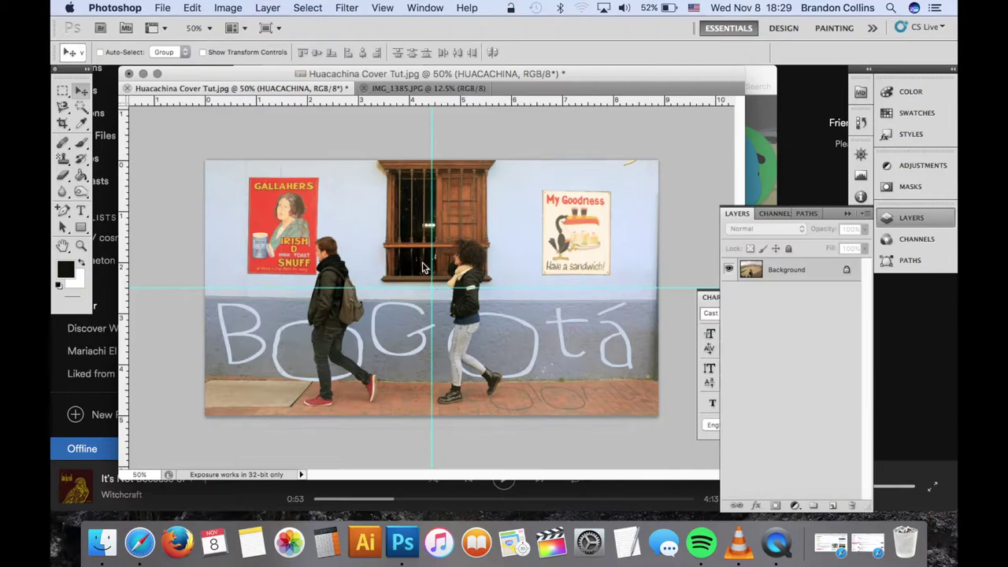
left_click(716, 329)
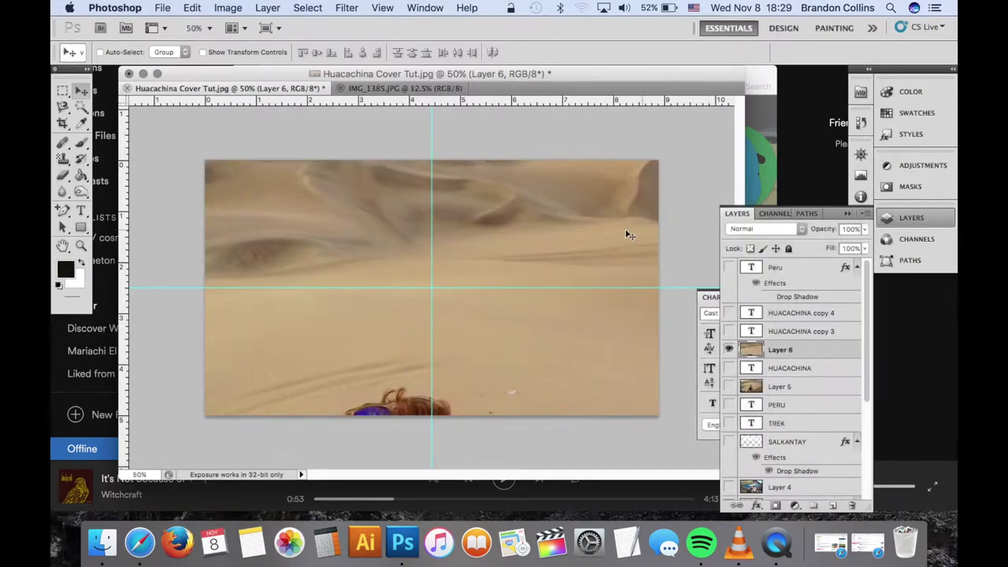
left_click_drag(554, 336, 558, 227)
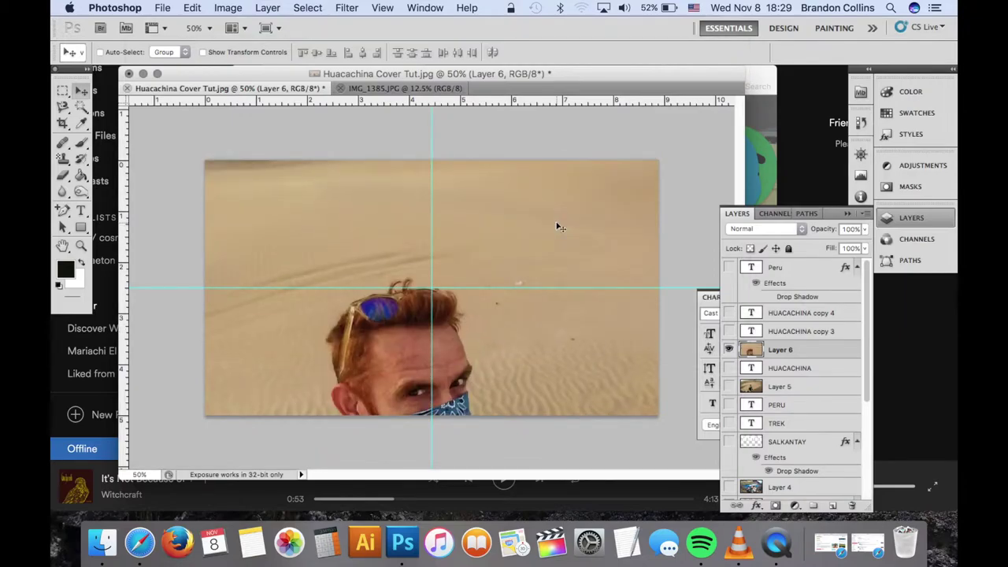
key("super+minus")
key("super+minus")
key("super+minus")
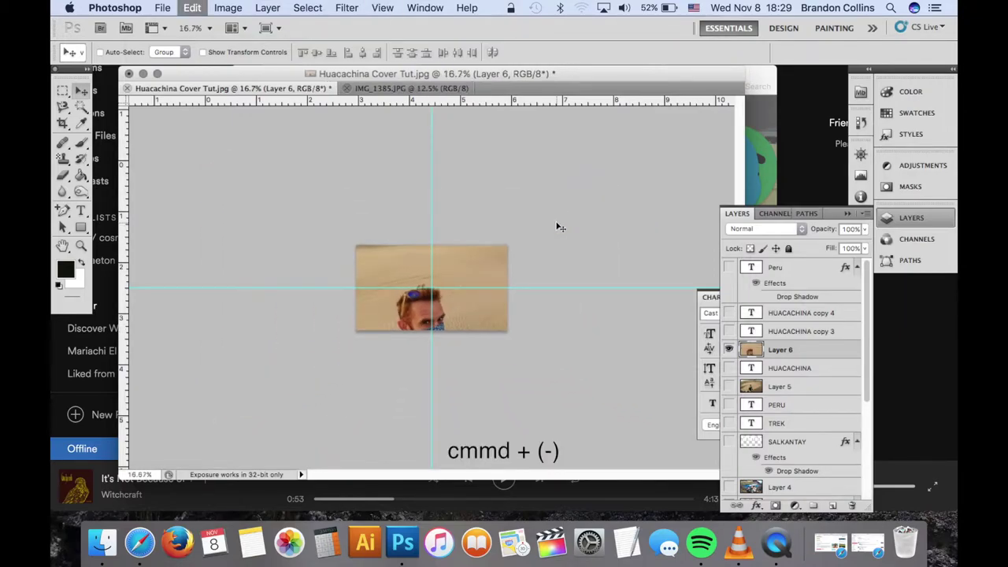
Scale the selfie layer down to about 31.5% of its size
key("super+t")
key("super+minus")
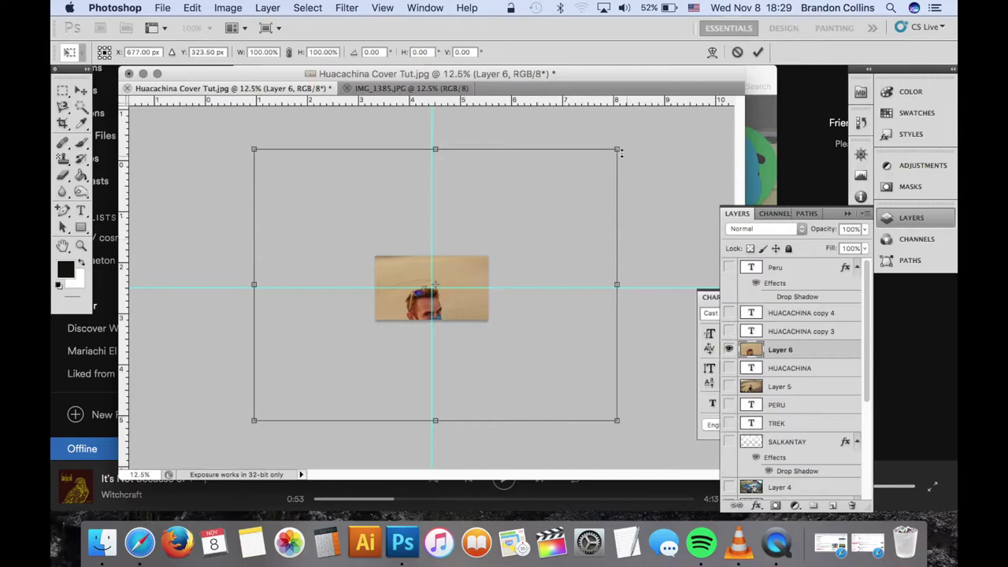
left_click_drag(618, 152, 461, 203)
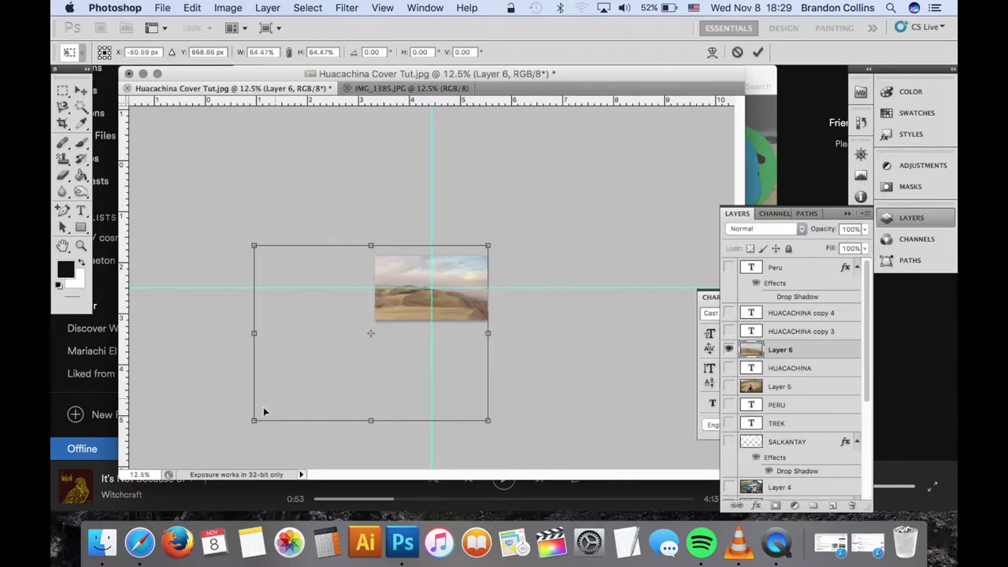
left_click_drag(253, 420, 373, 331)
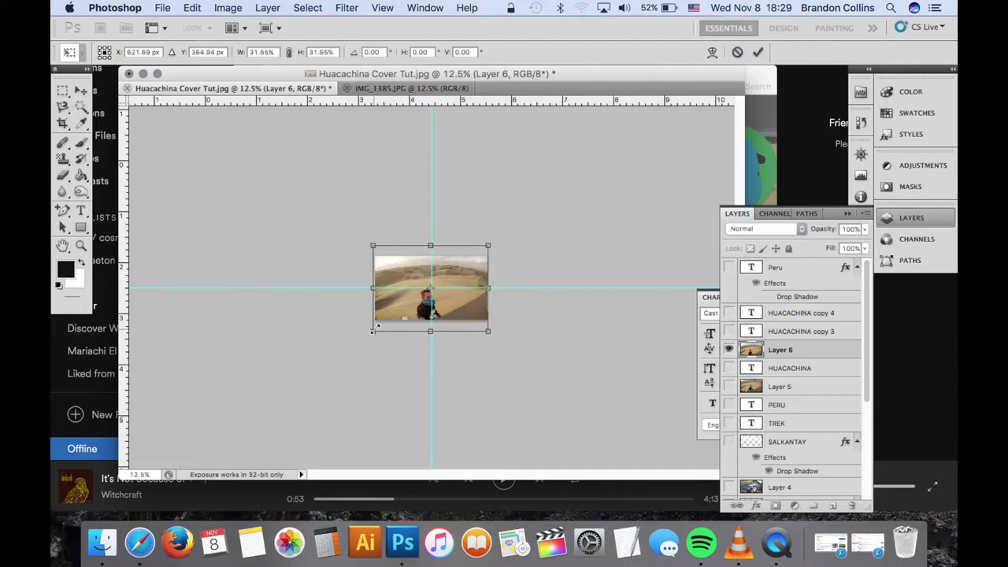
Nudge the scaled selfie upward to fill the frame and apply the transform
key("super+equal")
key("super+equal")
key("super+equal")
key("super+equal")
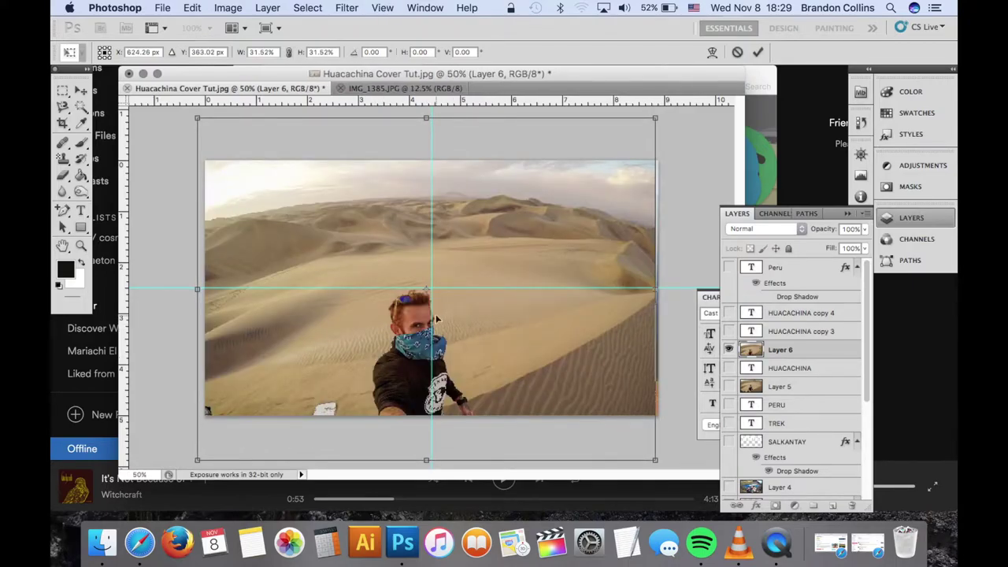
left_click_drag(436, 318, 441, 320)
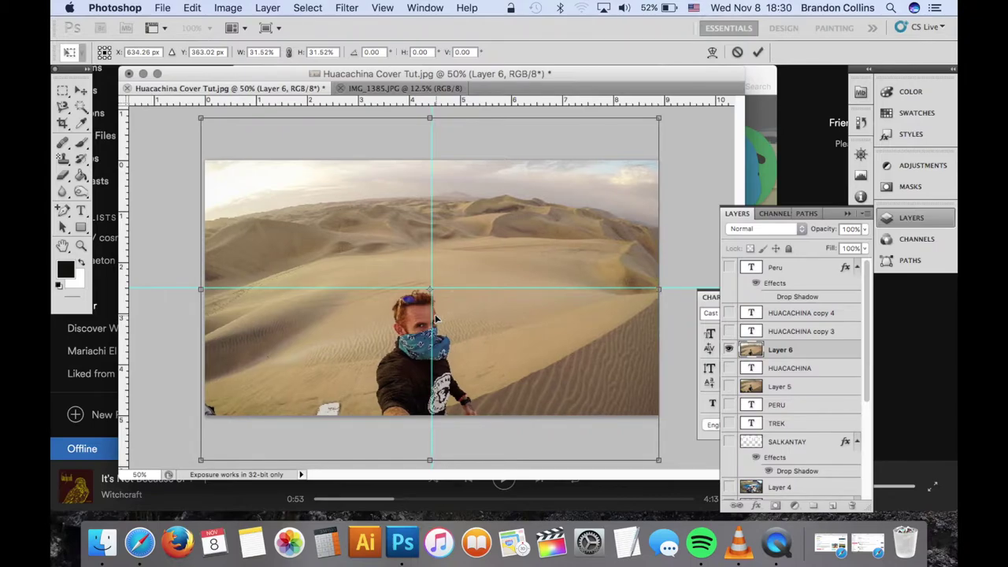
key("Right")
key("Right")
key("Right")
key("Right")
key("Right")
key("Right")
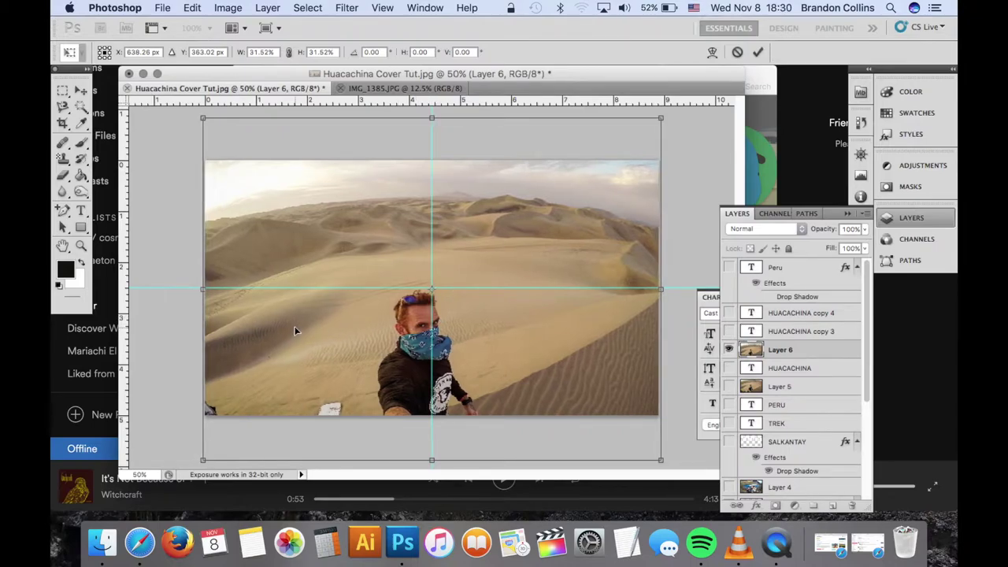
key("Left")
key("Left")
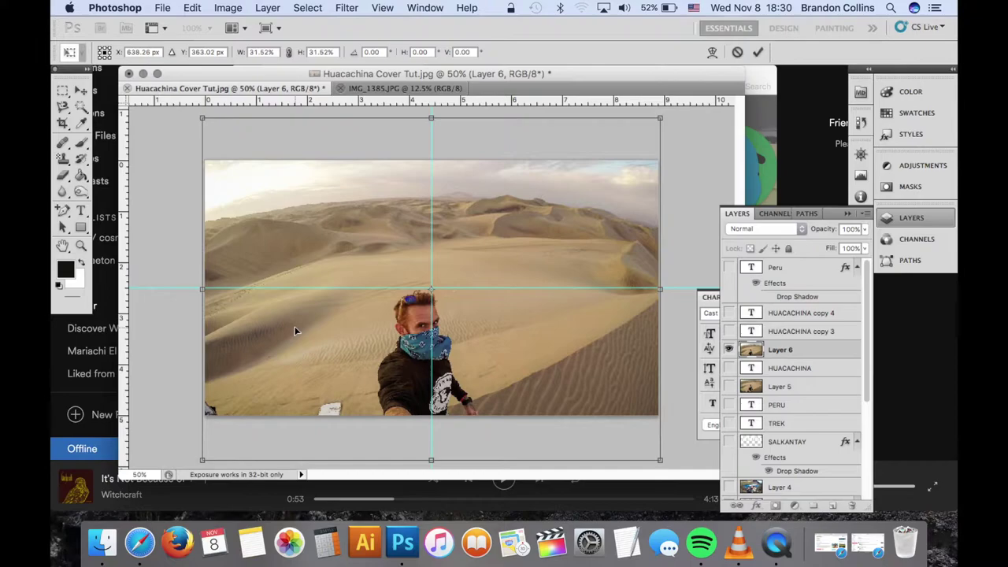
key("Up")
key("Up")
key("Up")
key("Up")
key("Up")
key("Up")
key("Up")
key("Up")
key("Up")
key("Up")
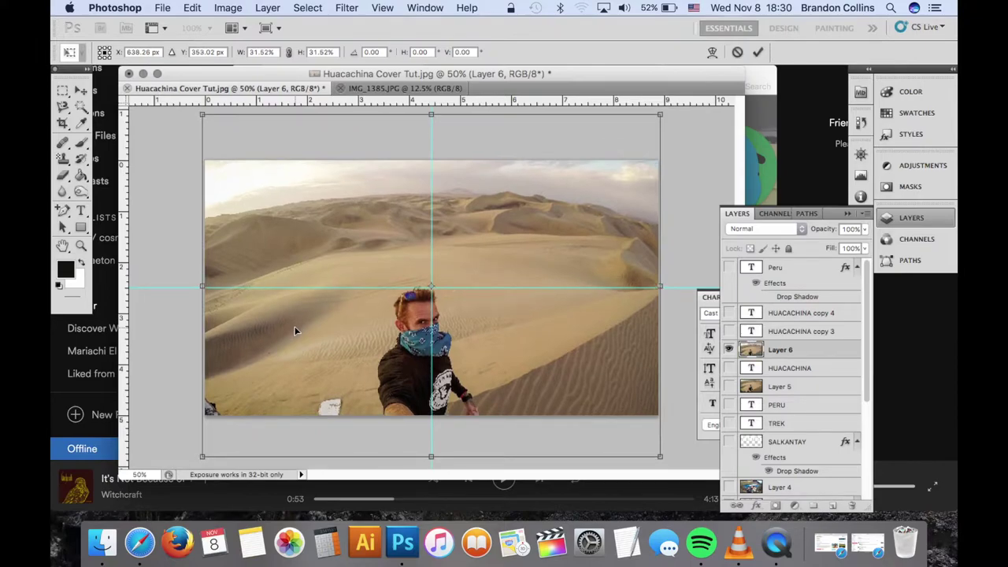
key("Up")
key("Up")
key("Up")
key("Up")
key("Up")
key("Up")
key("Up")
key("Up")
key("Up")
key("Up")
key("Up")
key("Up")
key("Up")
key("Up")
key("Up")
key("Up")
key("Up")
key("Up")
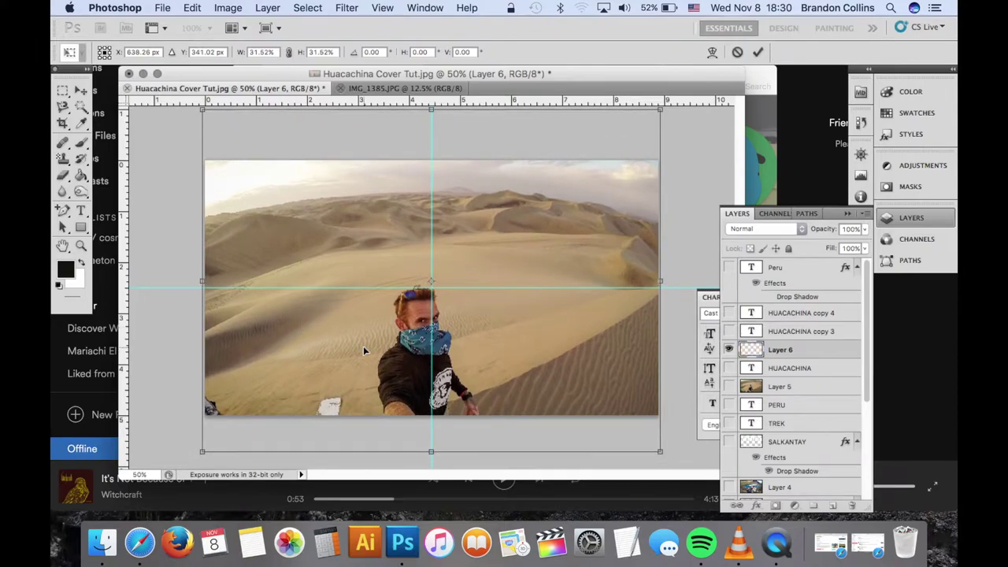
key("Up")
key("Up")
key("Up")
key("Up")
key("Up")
key("Up")
key("Up")
key("Up")
key("Up")
key("Up")
key("Up")
key("Up")
key("Up")
key("Up")
key("Up")
key("Up")
key("Up")
key("Up")
key("Up")
key("Up")
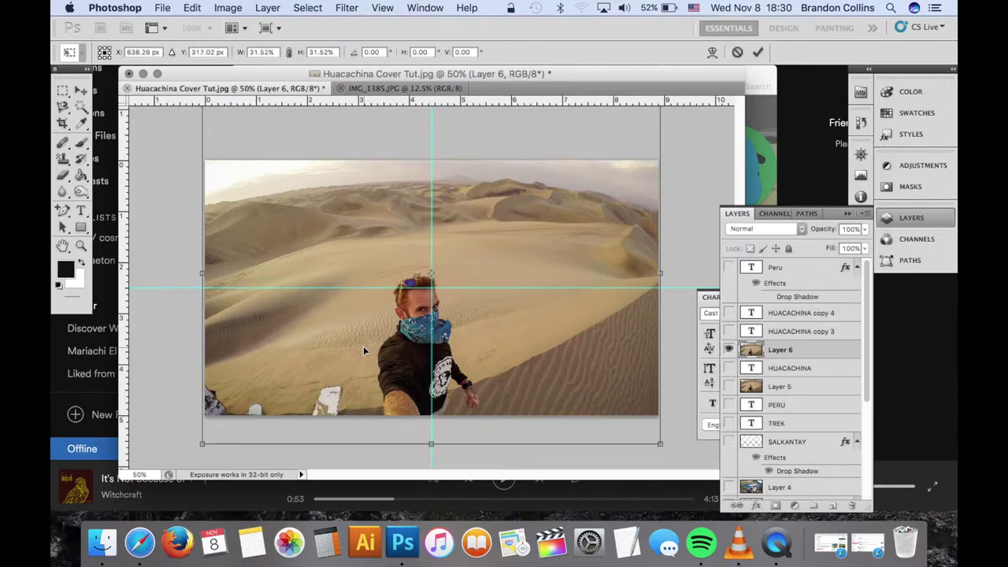
key("Up")
key("Up")
key("Up")
key("Up")
key("Up")
key("Up")
key("Up")
key("Up")
key("Up")
key("Up")
key("Up")
key("Up")
key("Up")
key("Up")
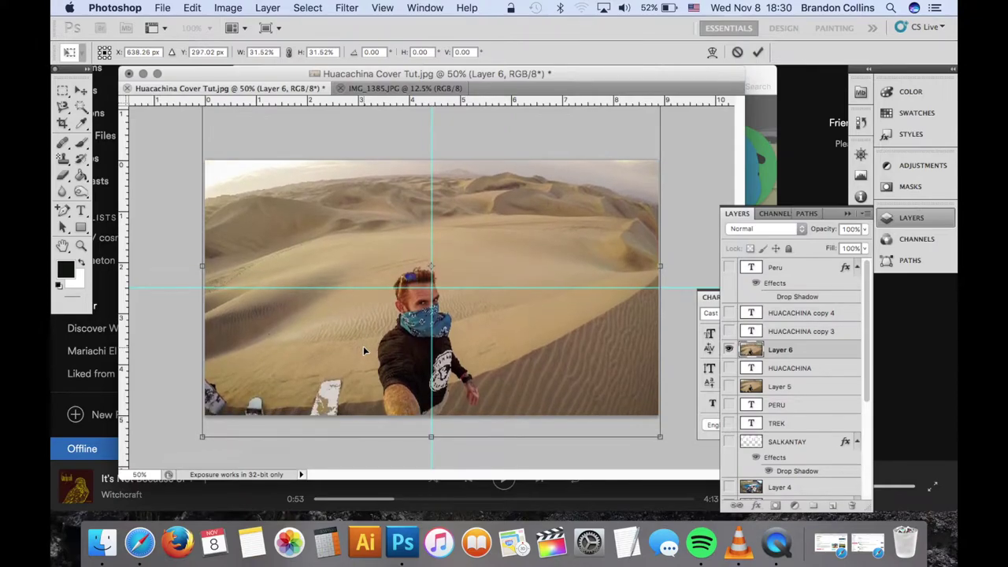
key("Up")
key("Up")
key("Up")
key("Up")
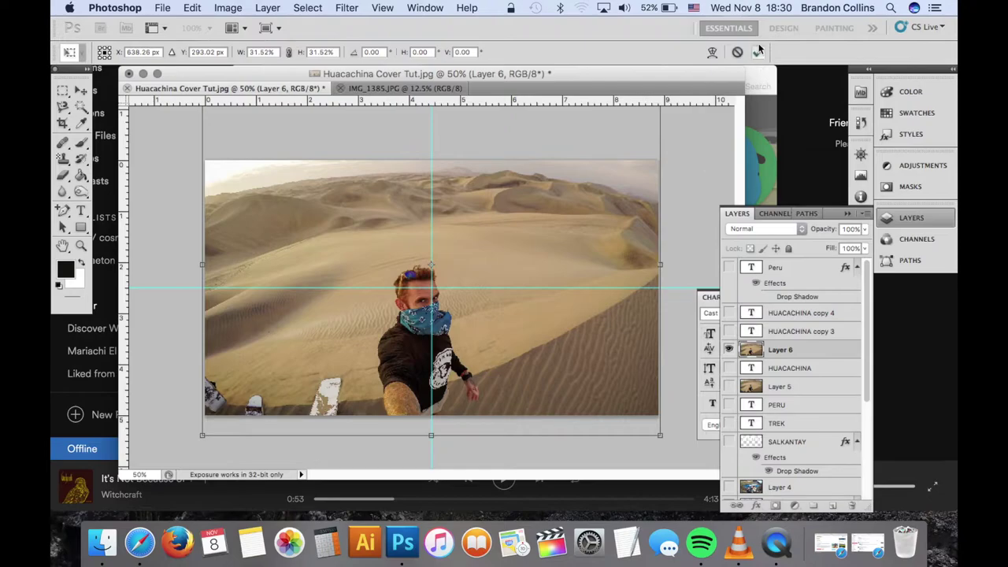
key("Return")
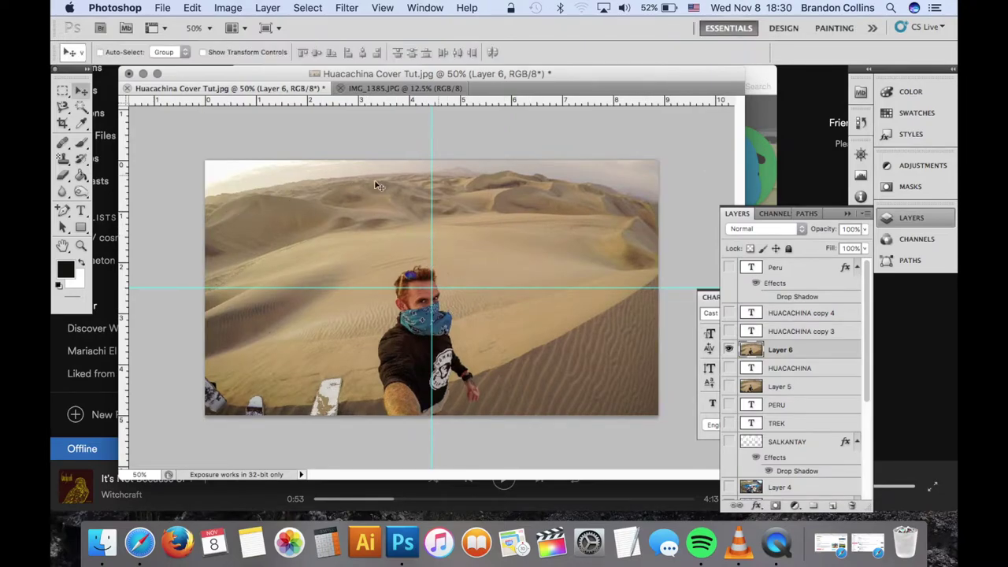
Add white HUACACHINA text in Cast Iron Condensed 72 pt over the upper-left dunes
left_click(80, 211)
left_click(267, 225)
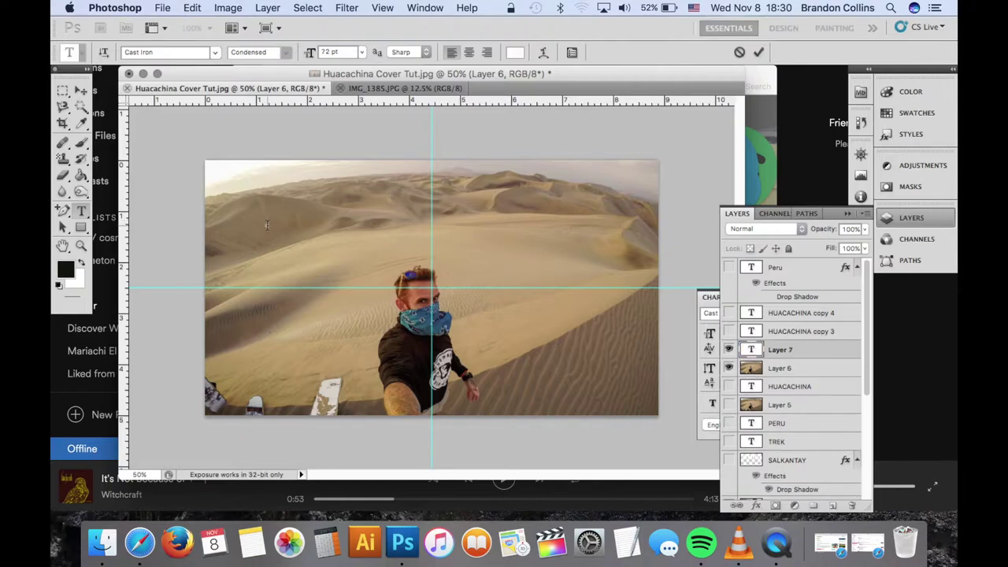
type("HUACA")
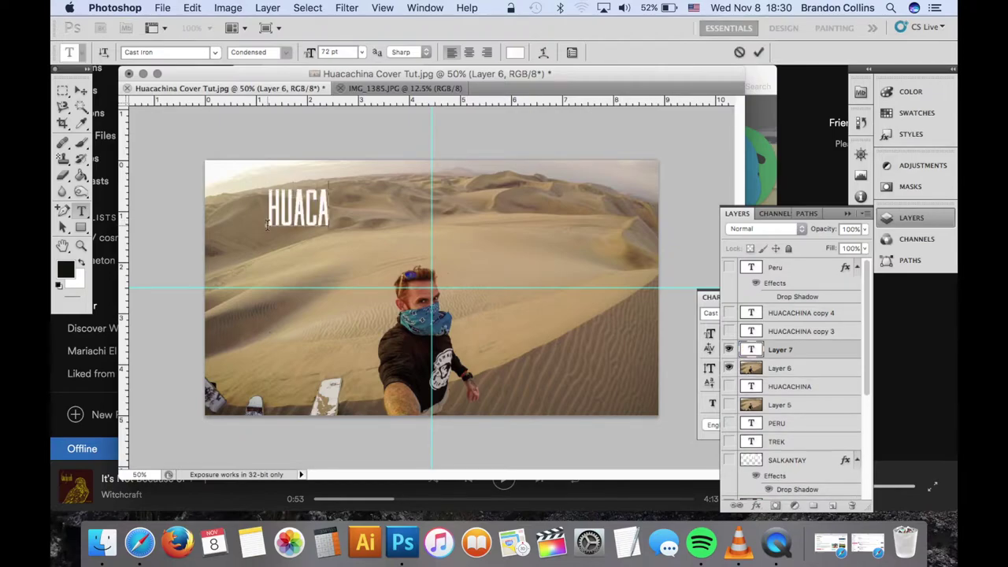
type("CHINA")
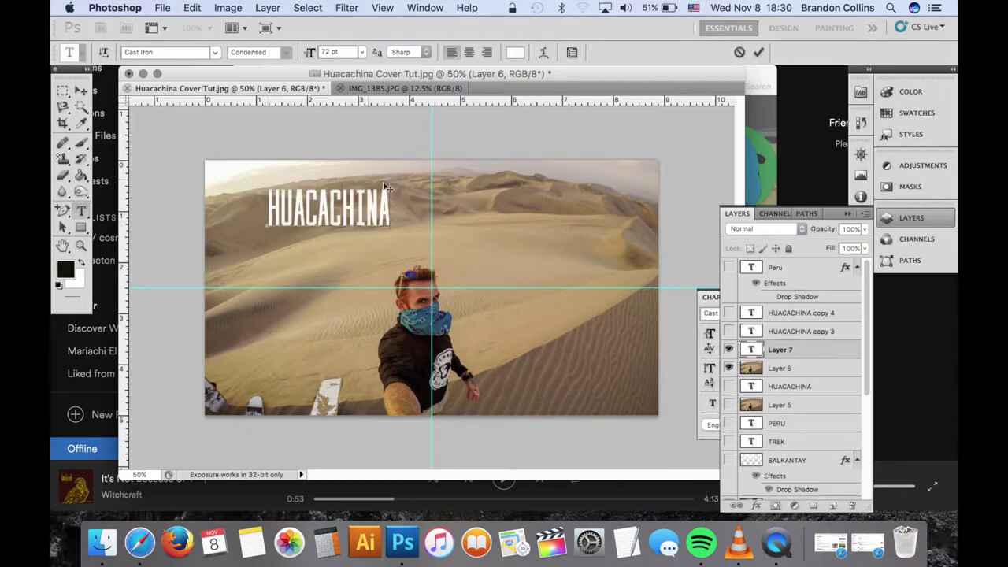
left_click(760, 53)
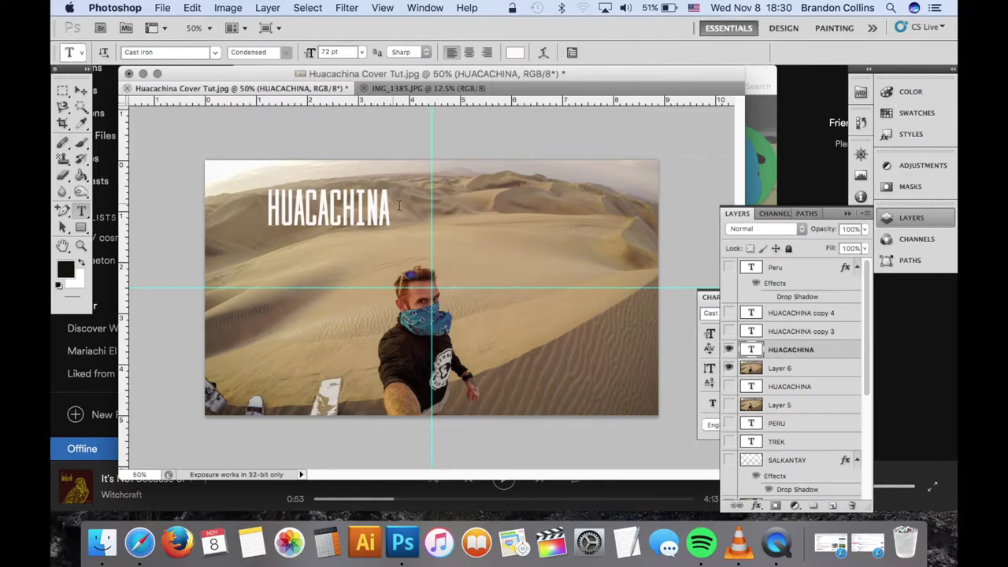
left_click_drag(400, 205, 255, 206)
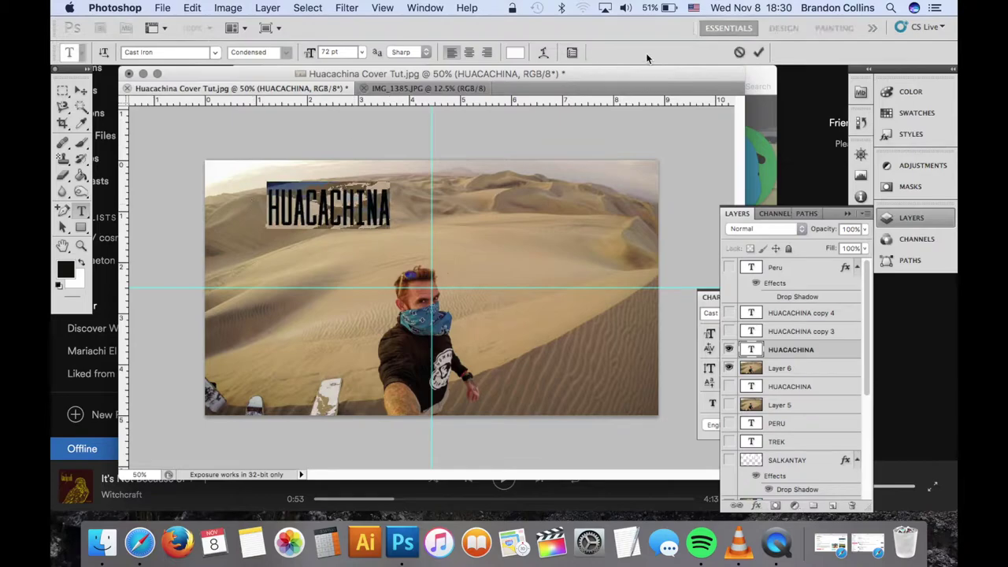
left_click(759, 52)
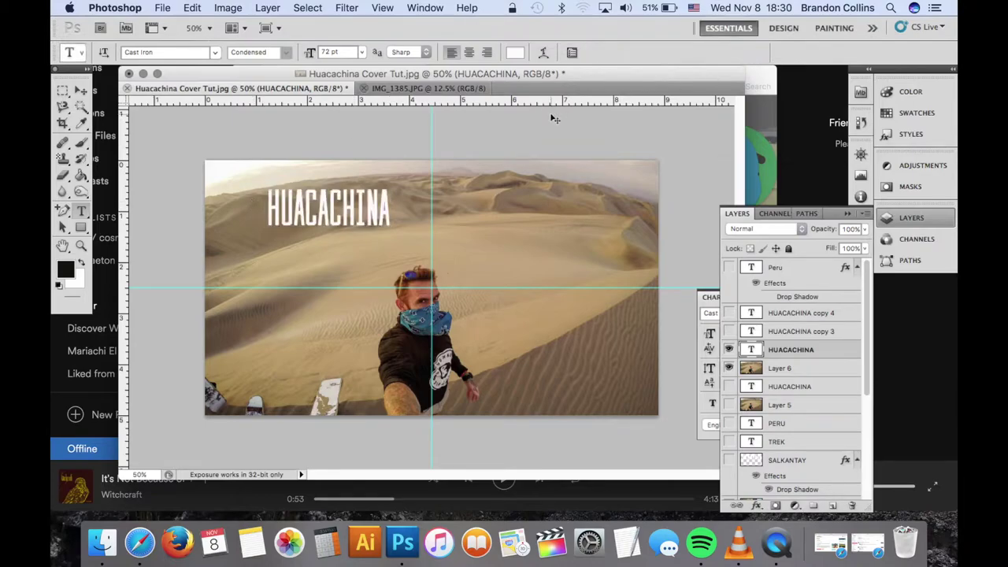
key("super+t")
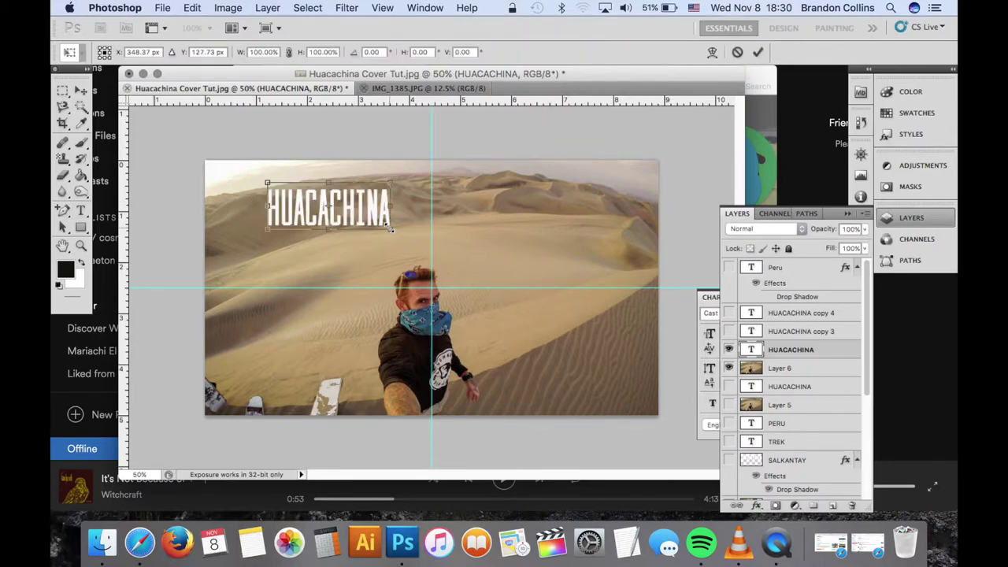
Scale the HUACACHINA text up until it spans nearly the full photo width
left_click_drag(390, 229, 664, 317)
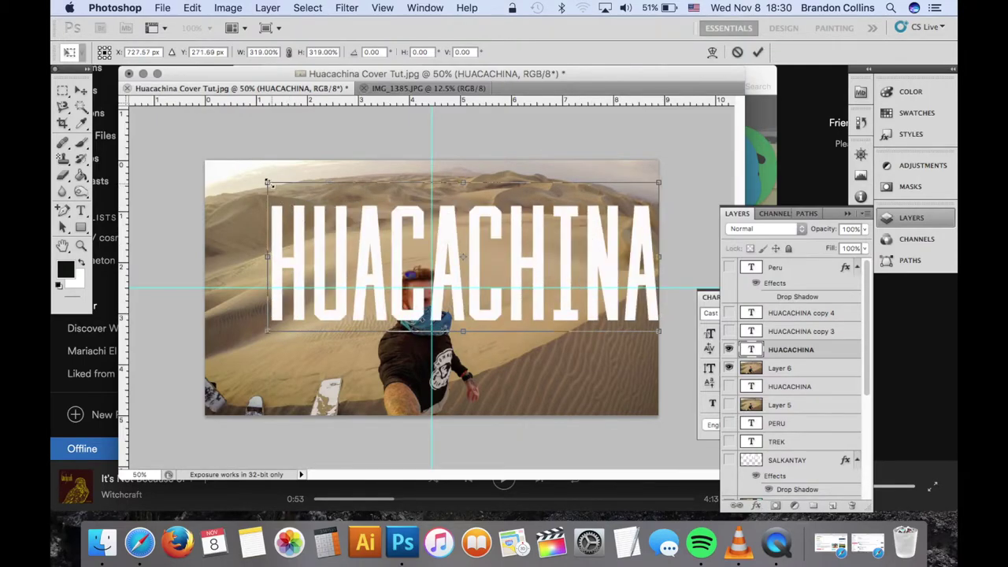
left_click_drag(267, 183, 226, 167)
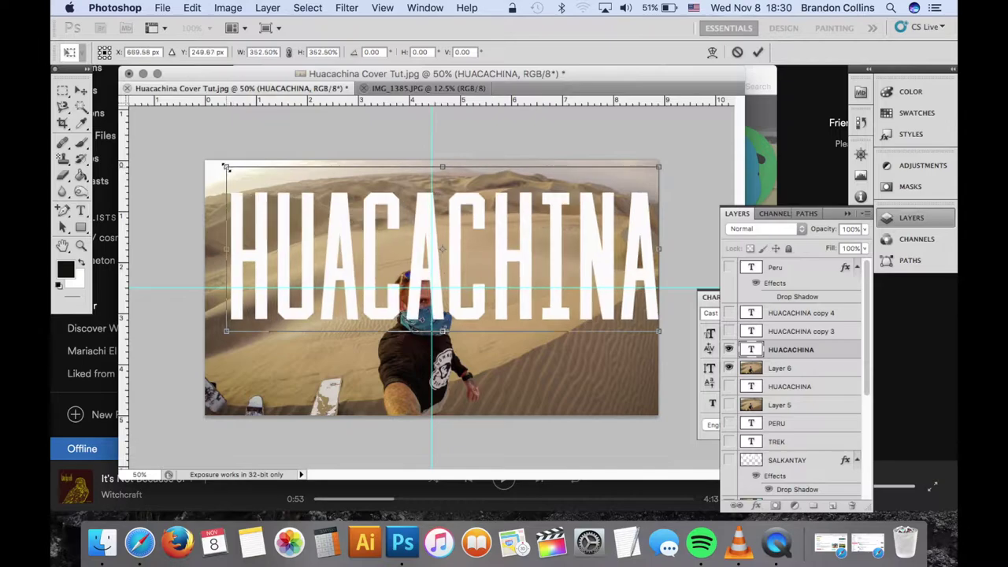
left_click_drag(504, 272, 493, 265)
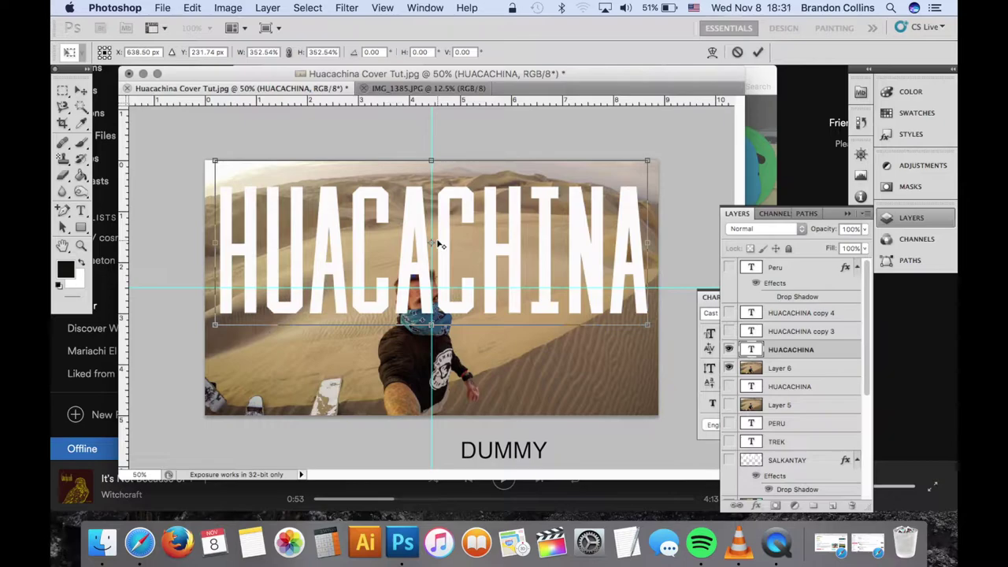
key("Up")
key("Up")
key("Up")
key("Up")
key("Up")
key("Up")
key("Up")
key("Up")
key("Up")
key("Up")
key("Up")
key("Up")
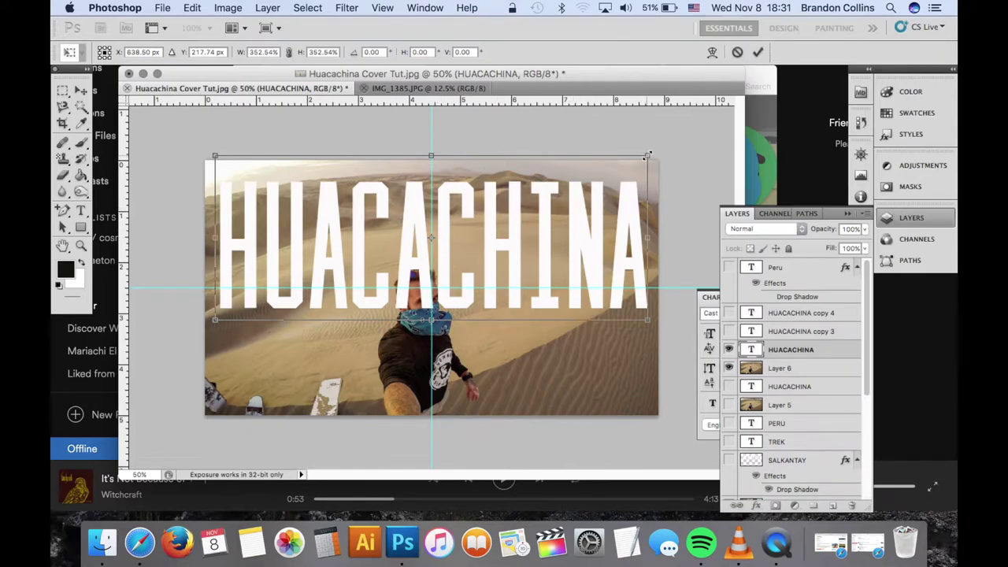
mouse_move(639, 163)
left_mouse_down()
mouse_move(631, 184)
mouse_move(655, 174)
left_mouse_up()
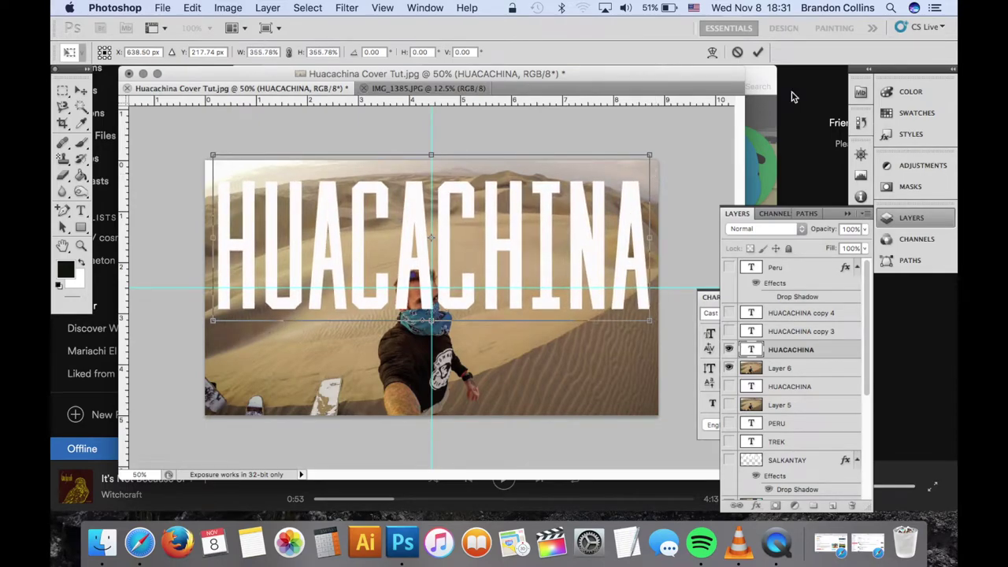
left_click(758, 52)
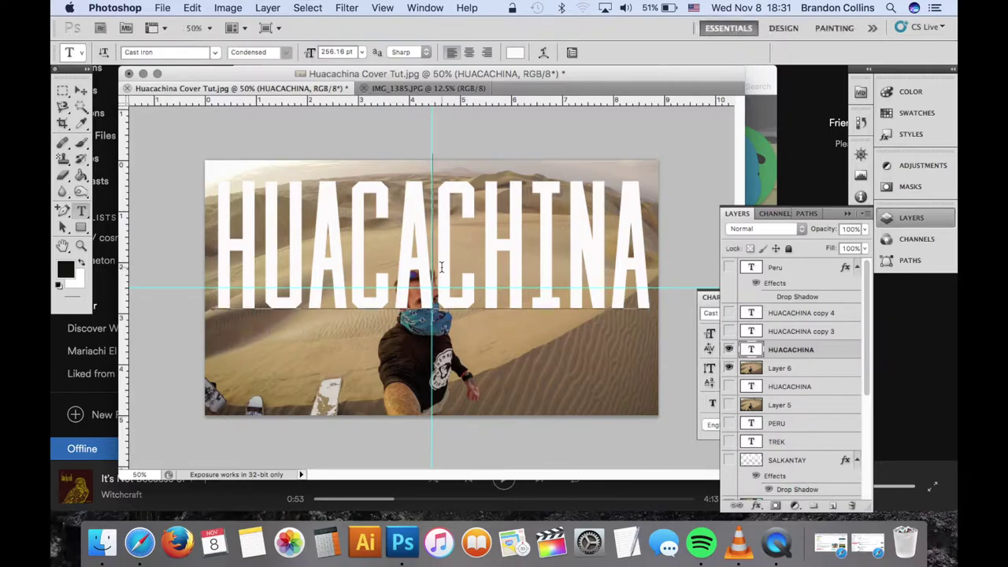
Shift the enlarged HUACACHINA title slightly so it sits centred over the dunes
key("v")
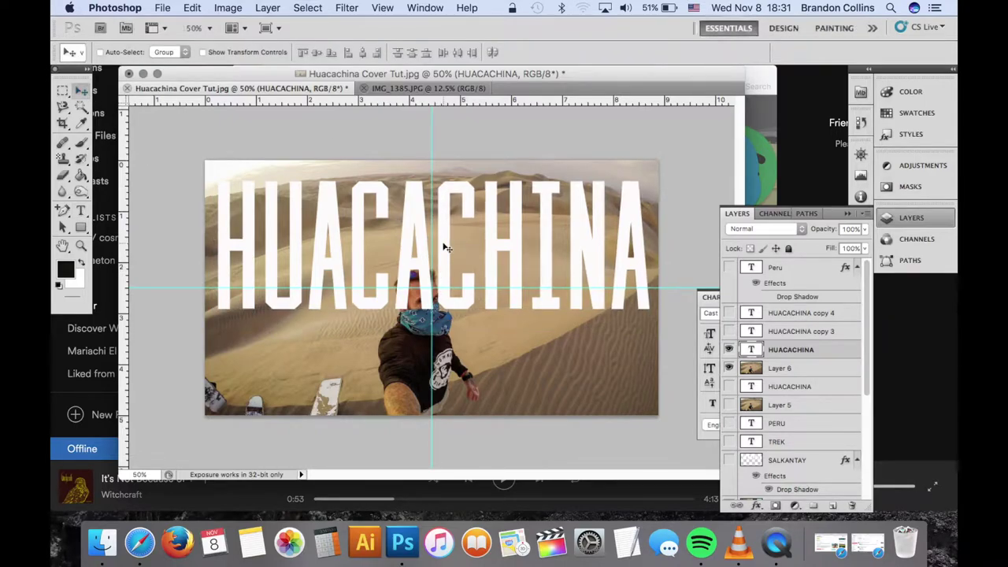
mouse_move(443, 244)
left_mouse_down()
mouse_move(441, 233)
mouse_move(451, 238)
left_mouse_up()
key("ctrl+t")
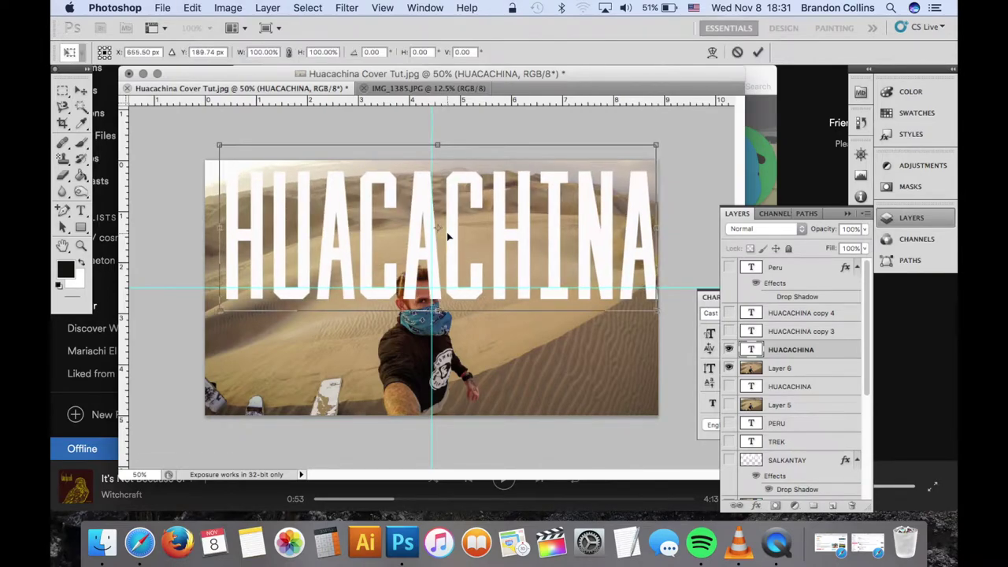
key("Left")
key("Left")
key("Left")
key("Left")
key("Left")
key("Left")
key("Left")
key("Left")
key("Left")
key("Left")
key("Left")
key("Left")
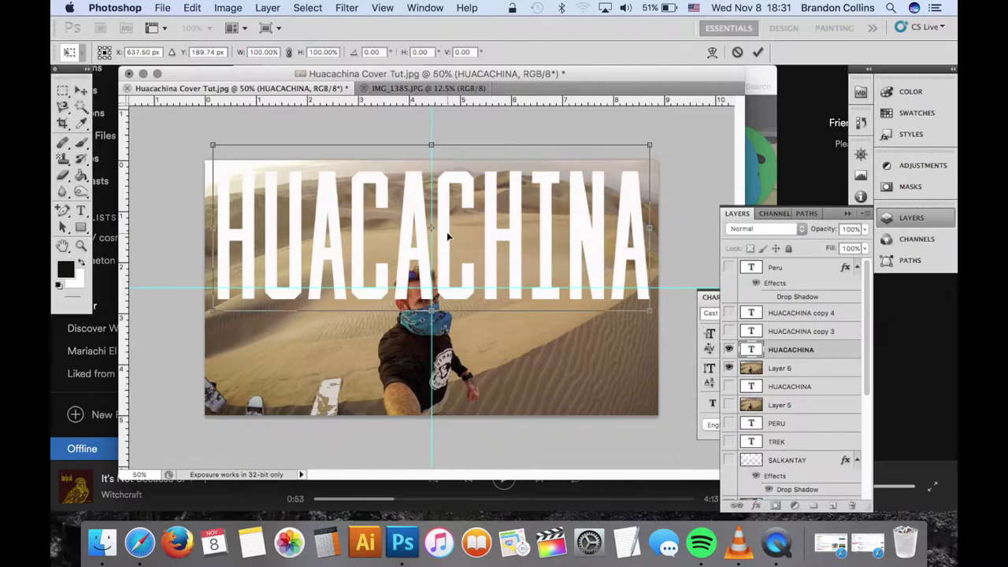
left_click(758, 52)
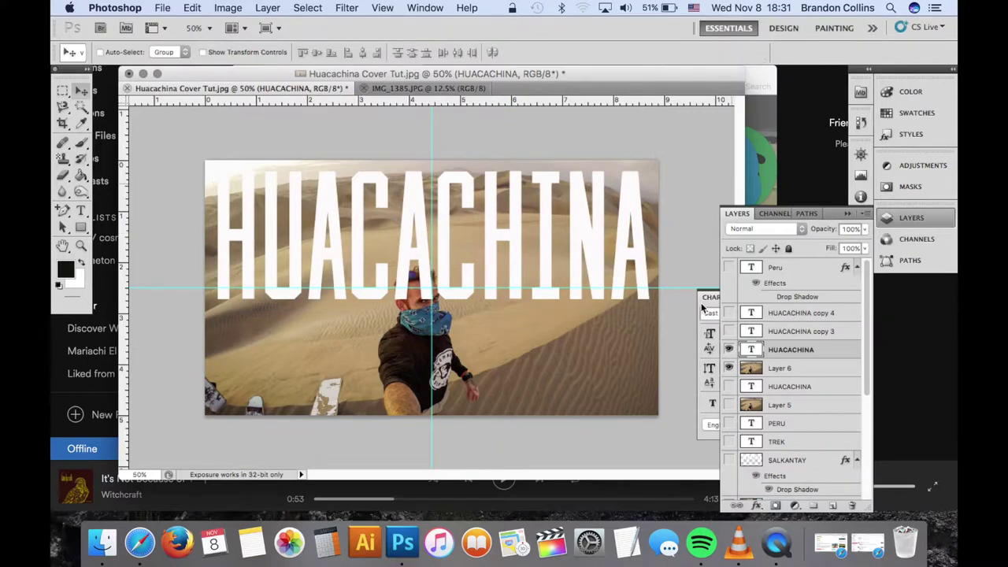
key("super+plus")
key("super+plus")
key("super+plus")
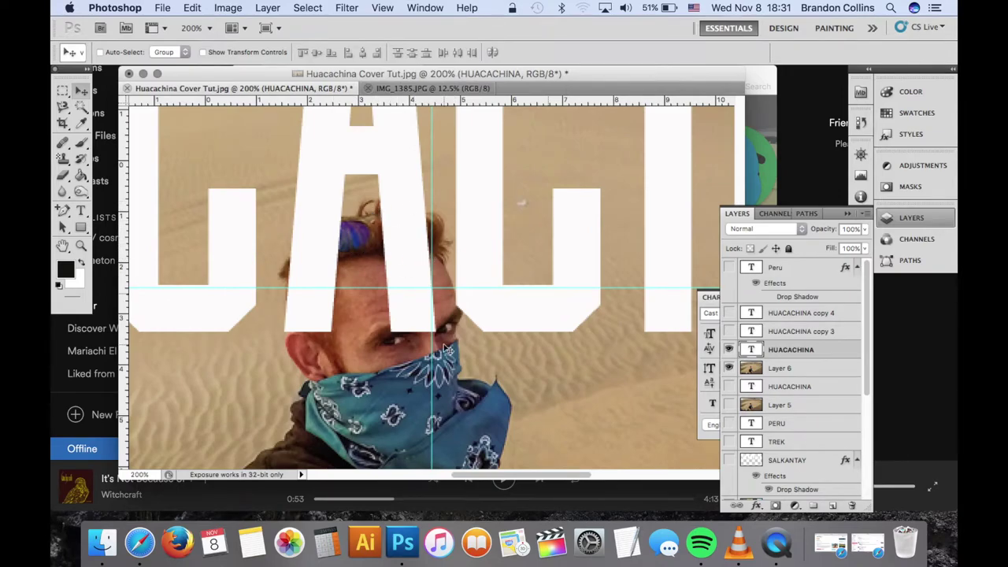
Duplicate the HUACACHINA text layer as a spare copy
right_click(829, 352)
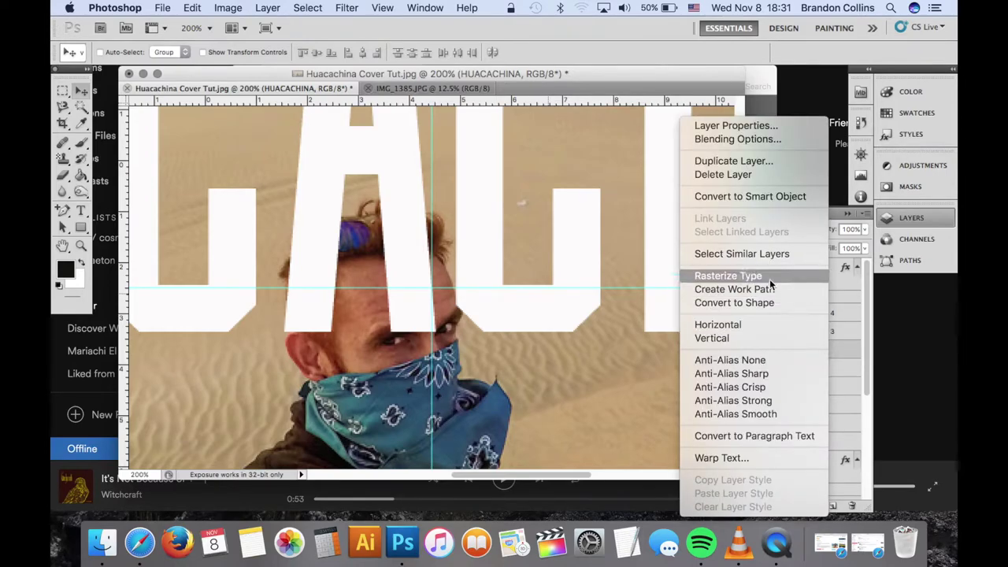
left_click(761, 164)
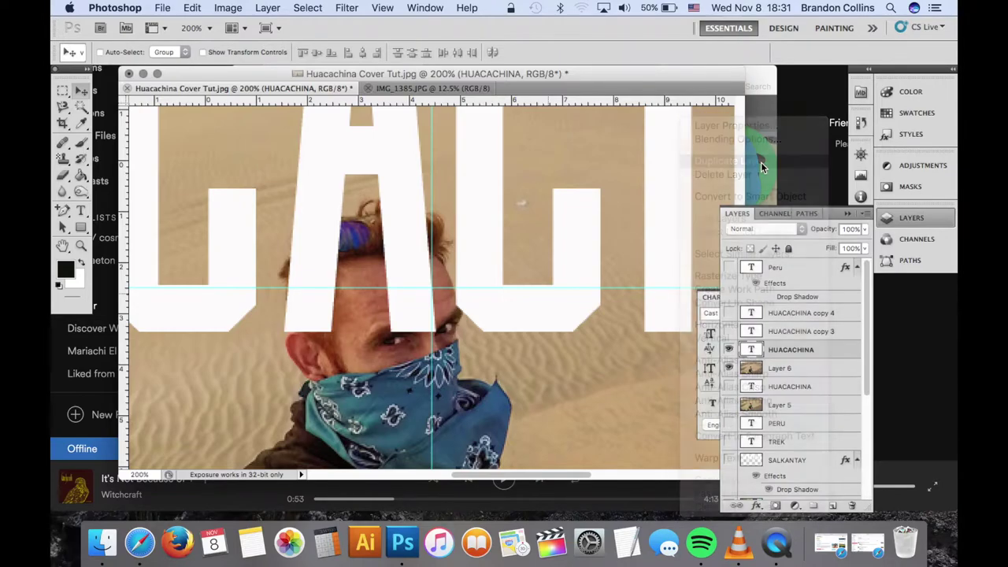
left_click(694, 244)
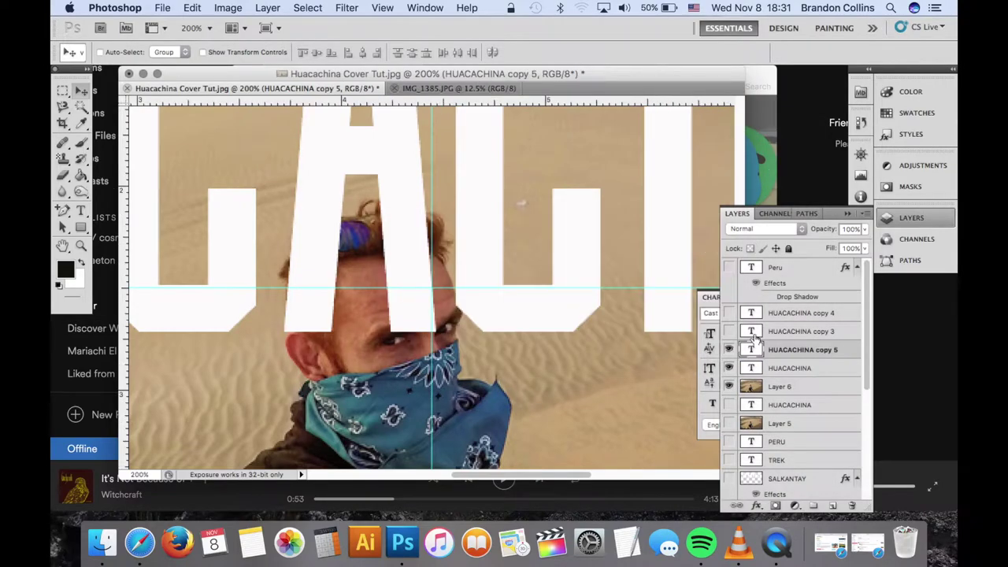
Delete the HUACACHINA copy 3 and copy 4 layers and reselect the original title layer
left_click(800, 315)
left_click(800, 332, "shift")
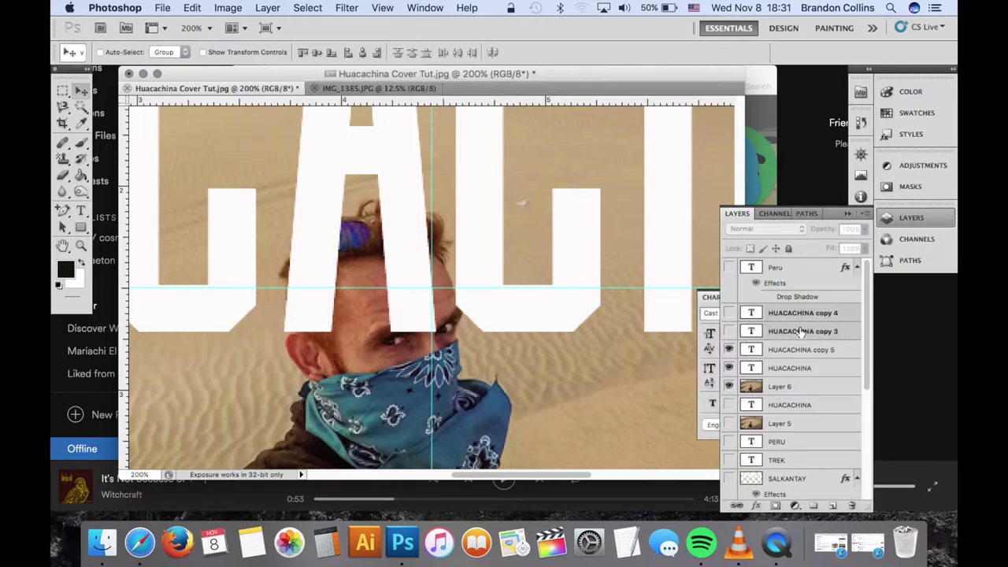
key("Delete")
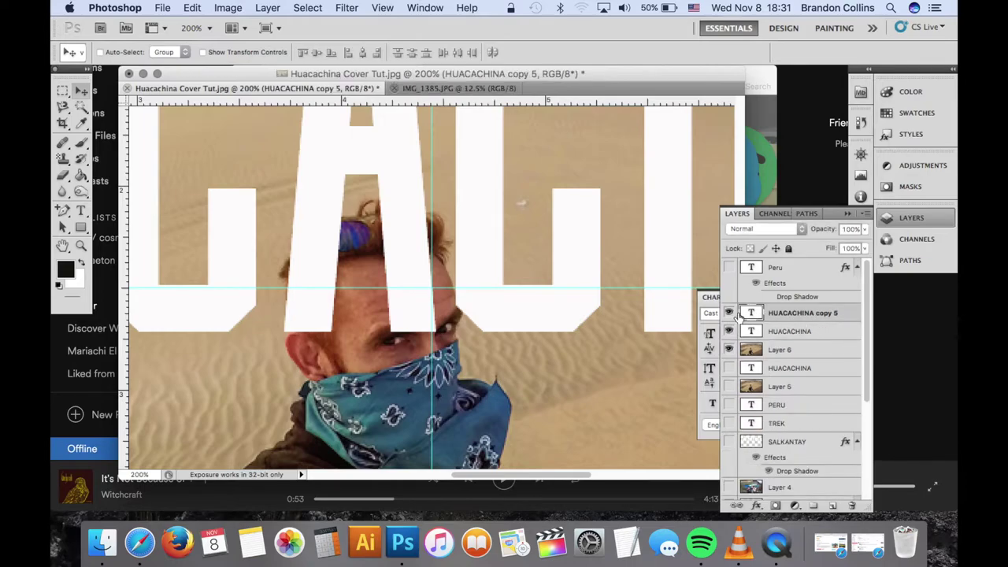
left_click(792, 334)
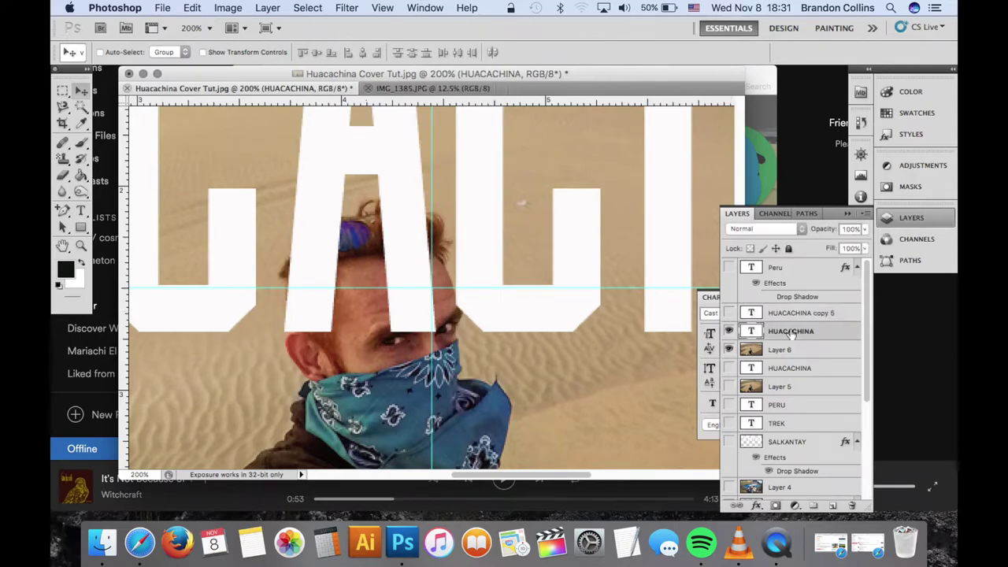
Rasterize the HUACACHINA type layer and set its opacity to 44%
right_click(822, 334)
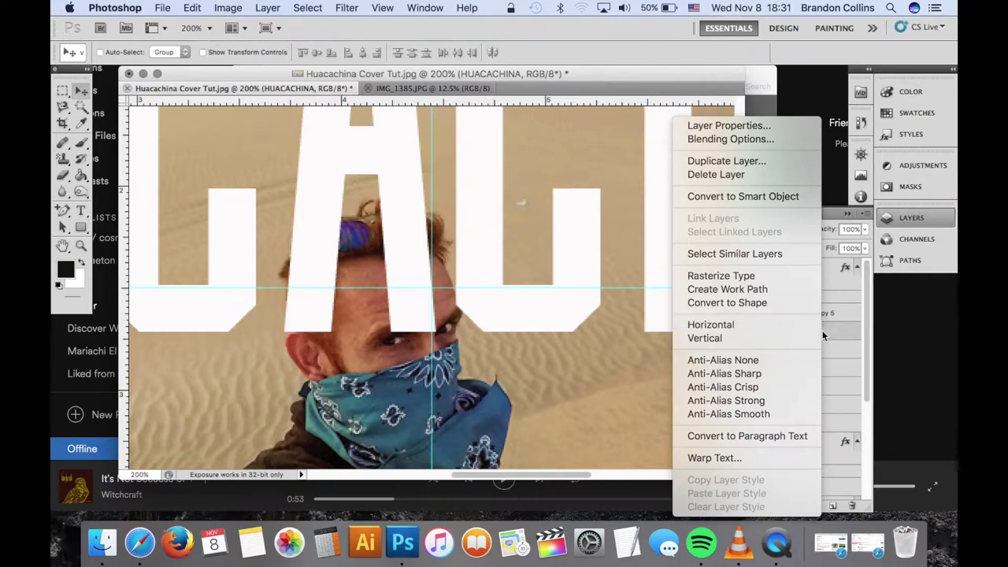
left_click(764, 277)
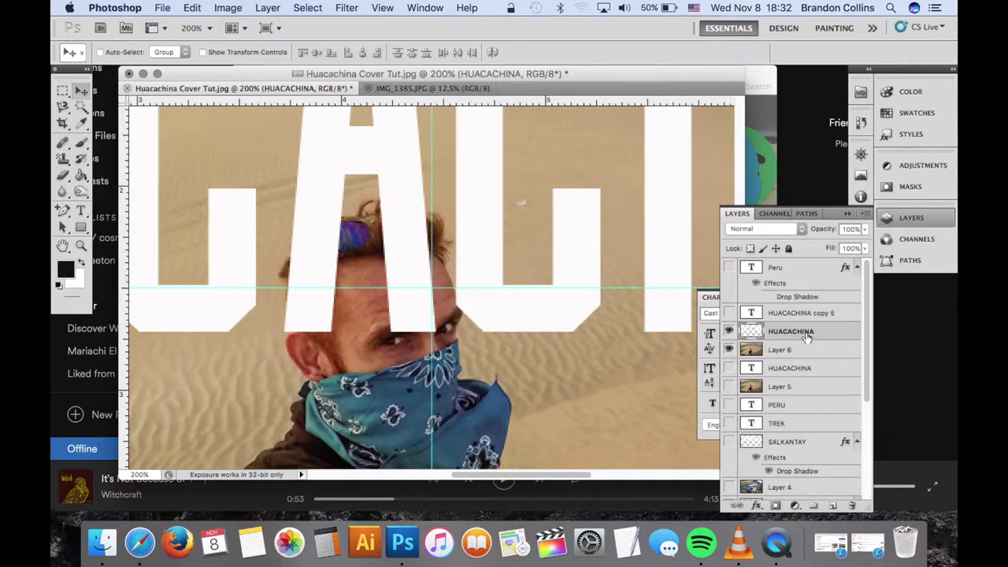
left_click(865, 228)
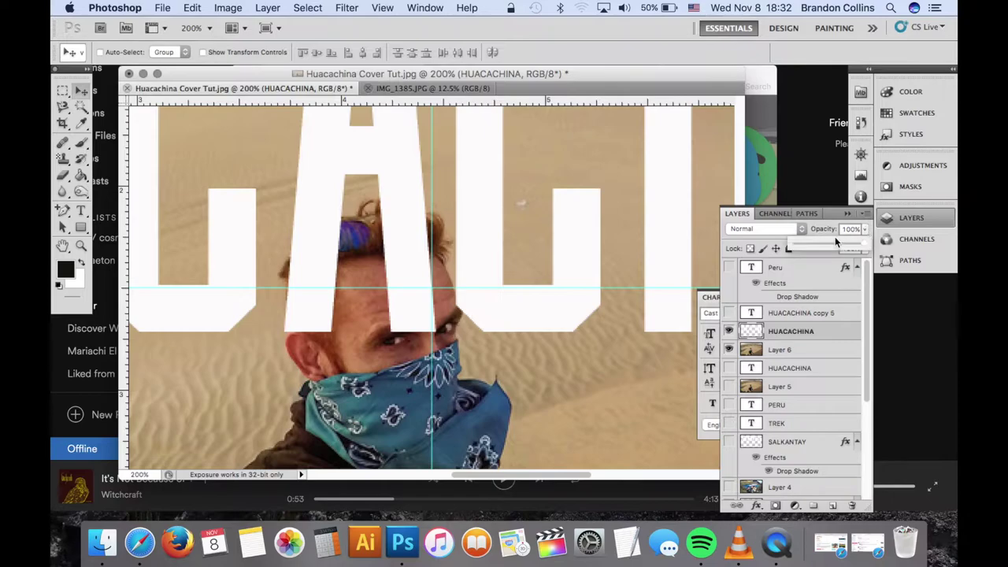
left_click(821, 244)
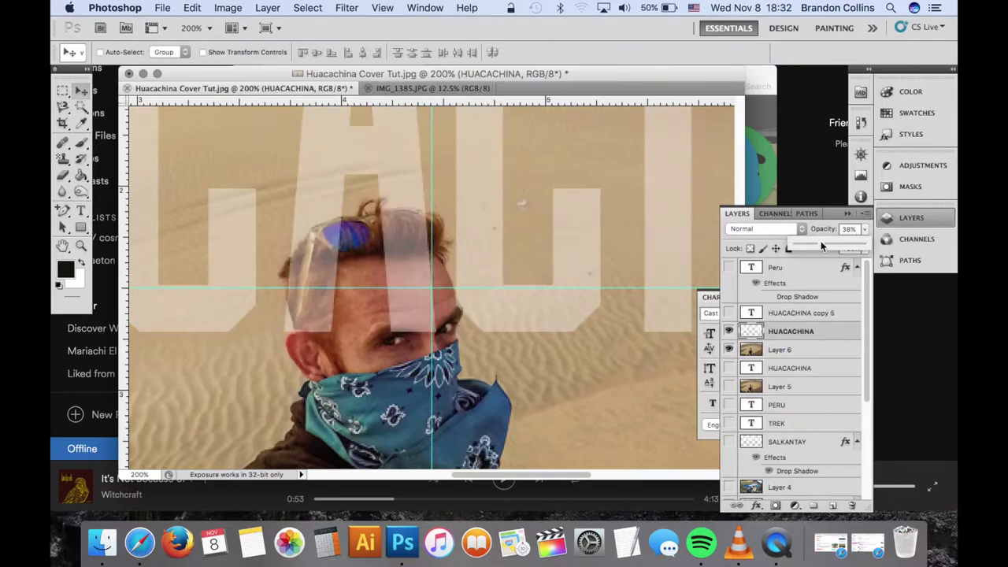
left_click(825, 242)
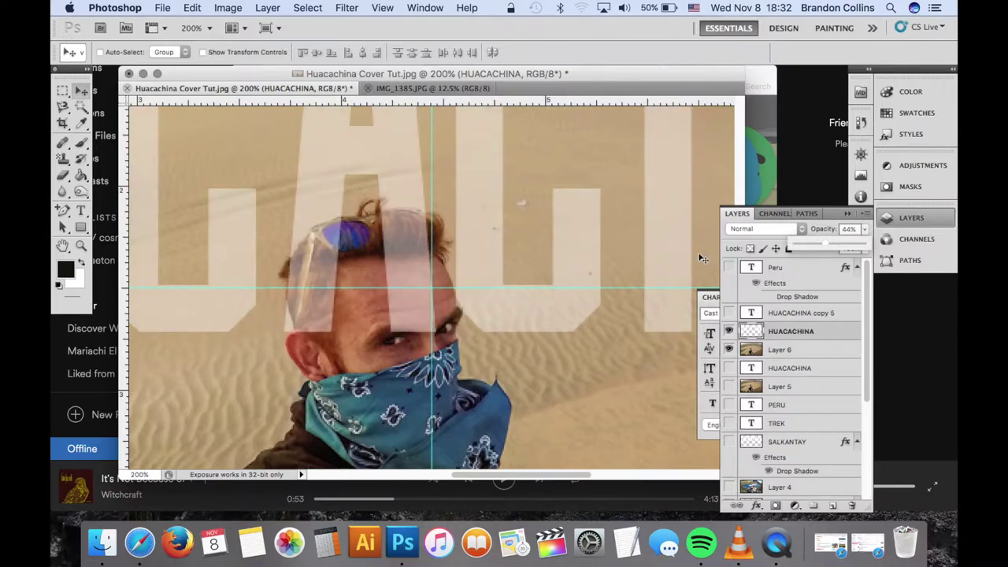
Zoom in on the face and erase the lettering over the blue sunglasses lens
key("super+equal")
key("super+equal")
key("super+equal")
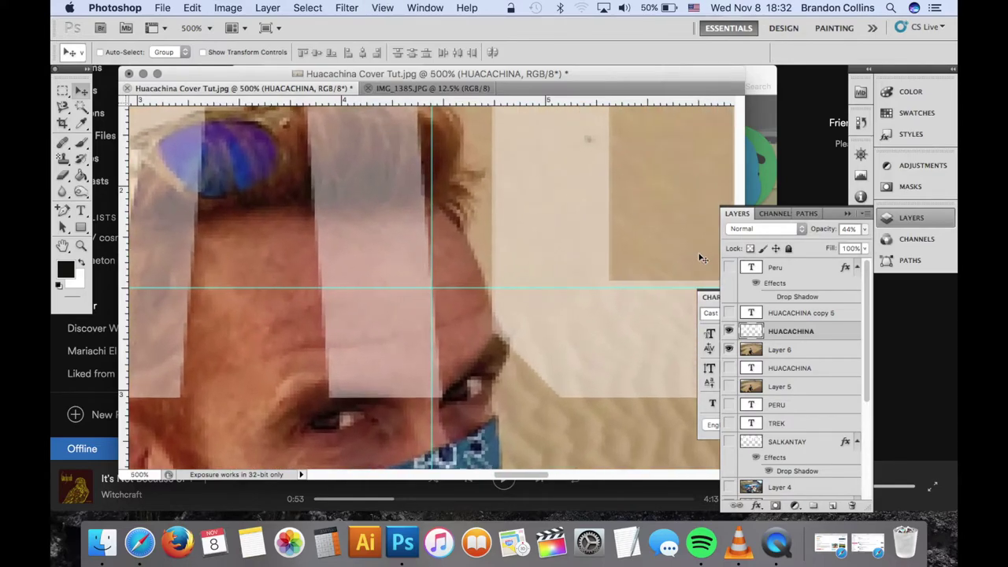
scroll(426, 239, "left", 5)
scroll(426, 239, "up", 2)
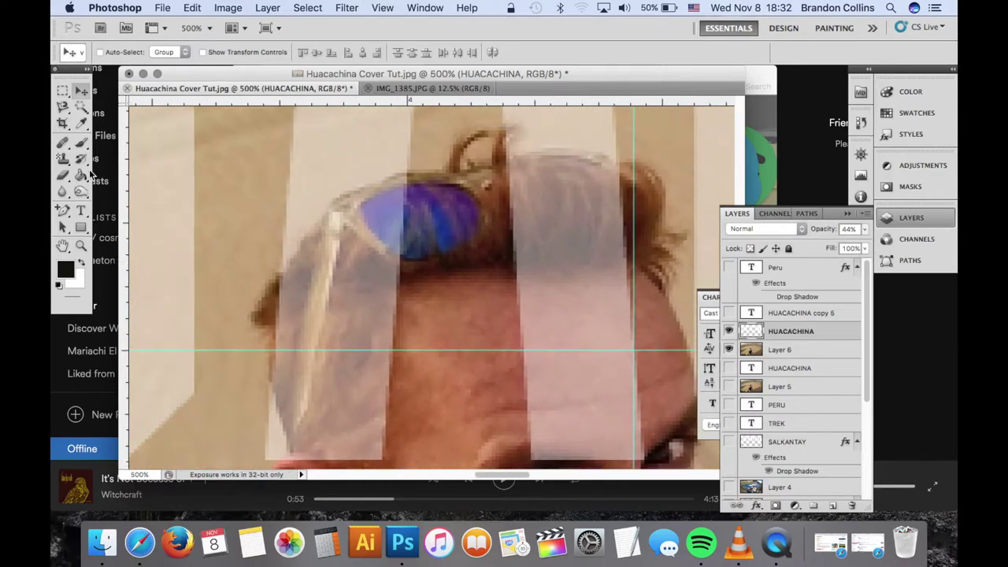
left_click(64, 178)
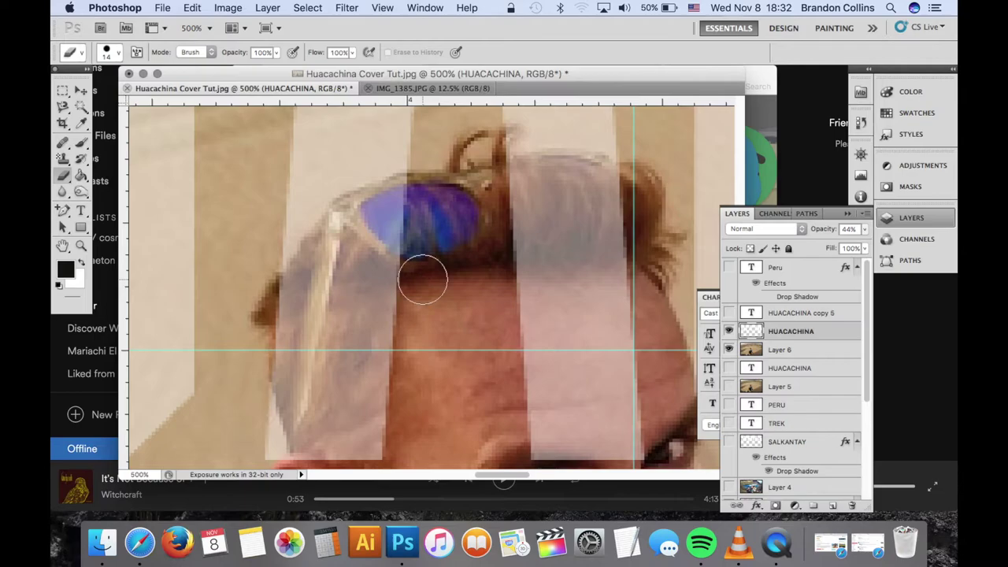
scroll(421, 225, "up", 2)
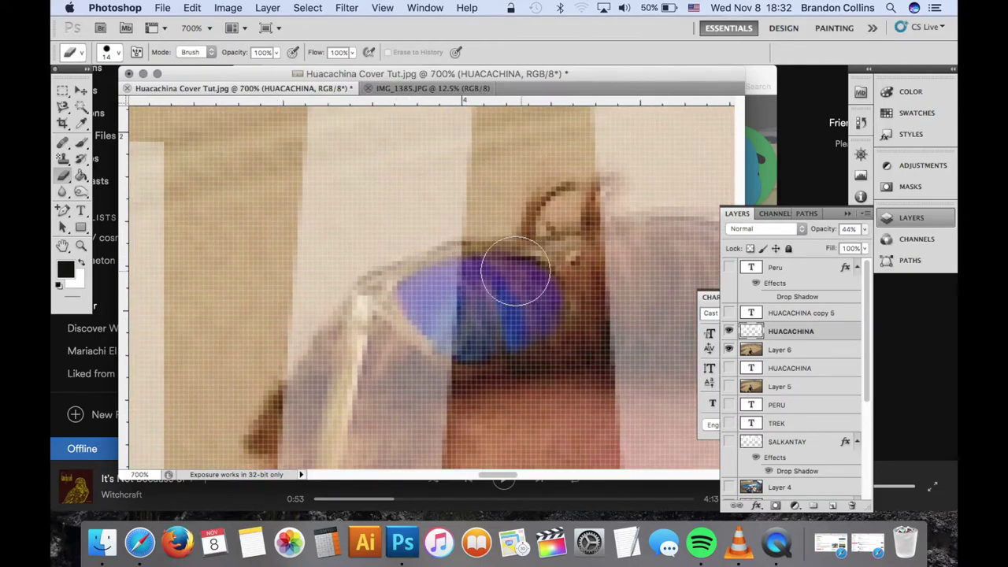
mouse_move(516, 271)
left_mouse_down()
mouse_move(463, 272)
mouse_move(391, 296)
mouse_move(304, 409)
mouse_move(409, 308)
mouse_move(473, 275)
mouse_move(447, 282)
left_mouse_up()
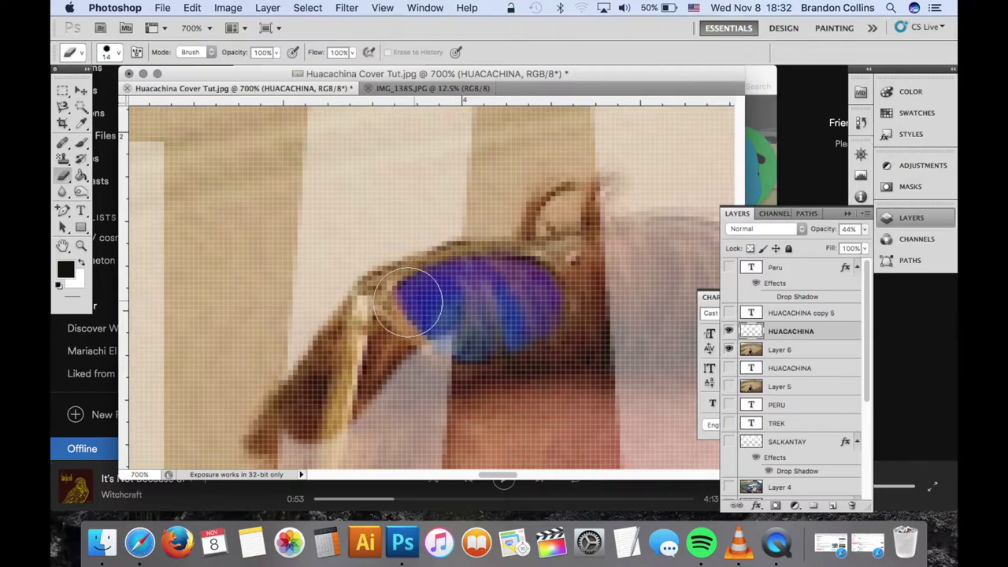
Erase the lettering below the glasses arm, over the hair strand and near the ear
scroll(378, 300, "down", 5)
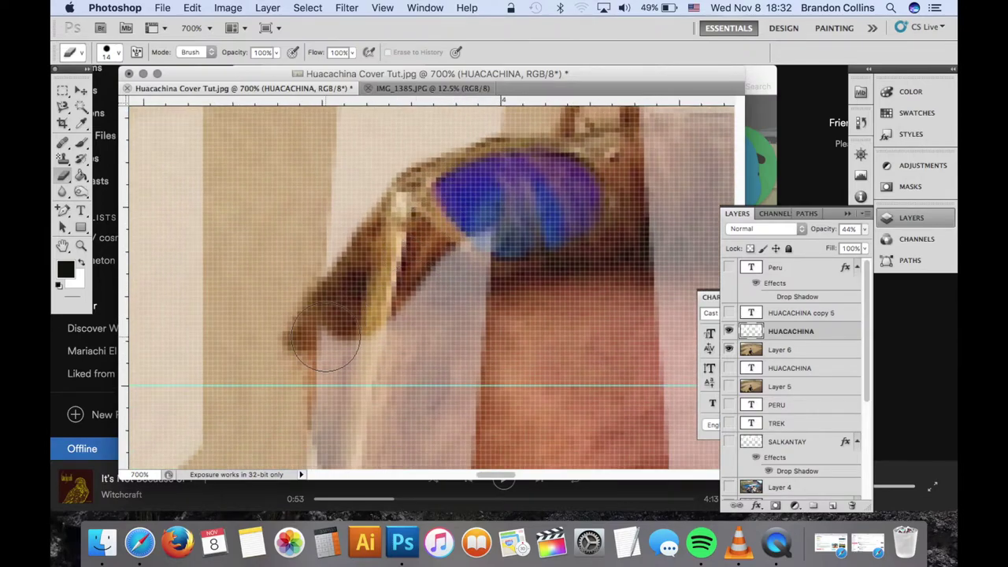
left_click_drag(359, 347, 406, 366)
scroll(405, 355, "down", 5)
mouse_move(347, 203)
left_mouse_down()
mouse_move(340, 161)
mouse_move(370, 276)
left_mouse_up()
mouse_move(347, 330)
left_mouse_down()
mouse_move(393, 336)
mouse_move(352, 326)
mouse_move(377, 260)
mouse_move(346, 186)
mouse_move(413, 192)
mouse_move(437, 332)
mouse_move(463, 304)
left_mouse_up()
Erase the remaining lettering patches beside the hair
scroll(457, 304, "up", 3)
scroll(457, 304, "right", 2)
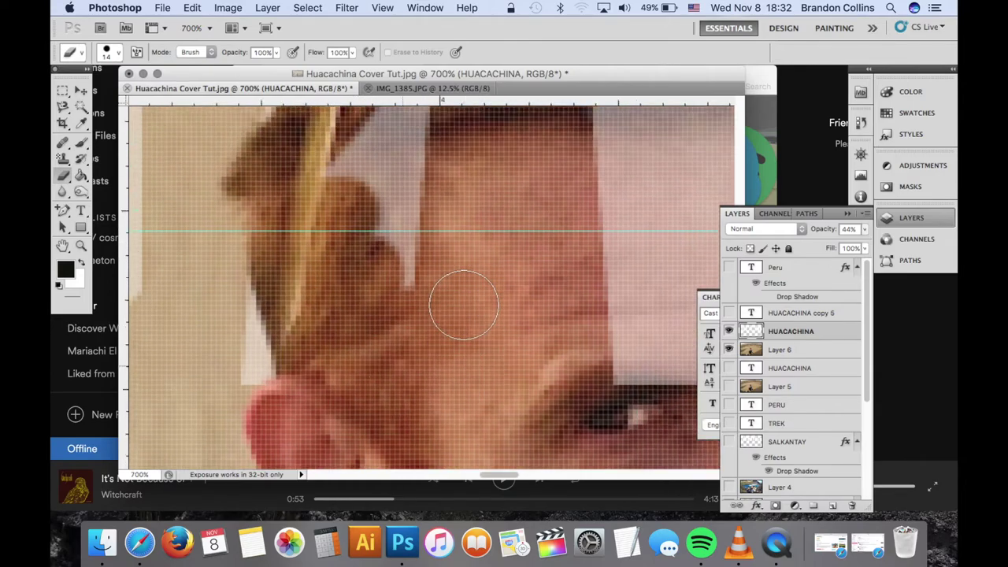
mouse_move(409, 288)
left_mouse_down()
mouse_move(339, 171)
mouse_move(443, 194)
mouse_move(424, 226)
mouse_move(405, 338)
mouse_move(439, 285)
mouse_move(396, 328)
left_mouse_up()
scroll(425, 227, "up", 5)
scroll(397, 329, "right", 2)
scroll(405, 325, "right", 3)
scroll(405, 325, "down", 1)
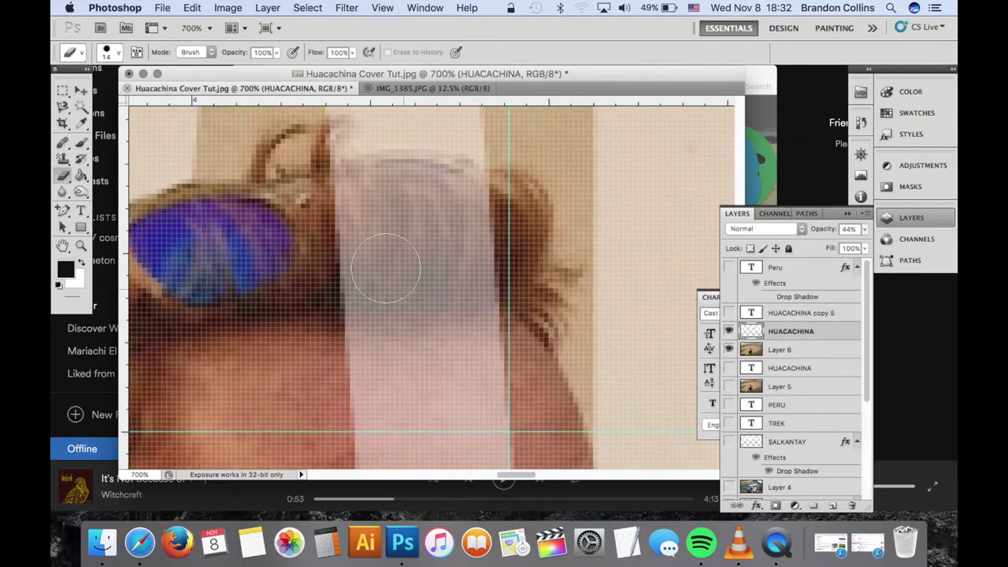
mouse_move(383, 191)
left_mouse_down()
mouse_move(349, 198)
mouse_move(449, 188)
mouse_move(482, 224)
mouse_move(445, 244)
mouse_move(363, 252)
mouse_move(470, 270)
left_mouse_up()
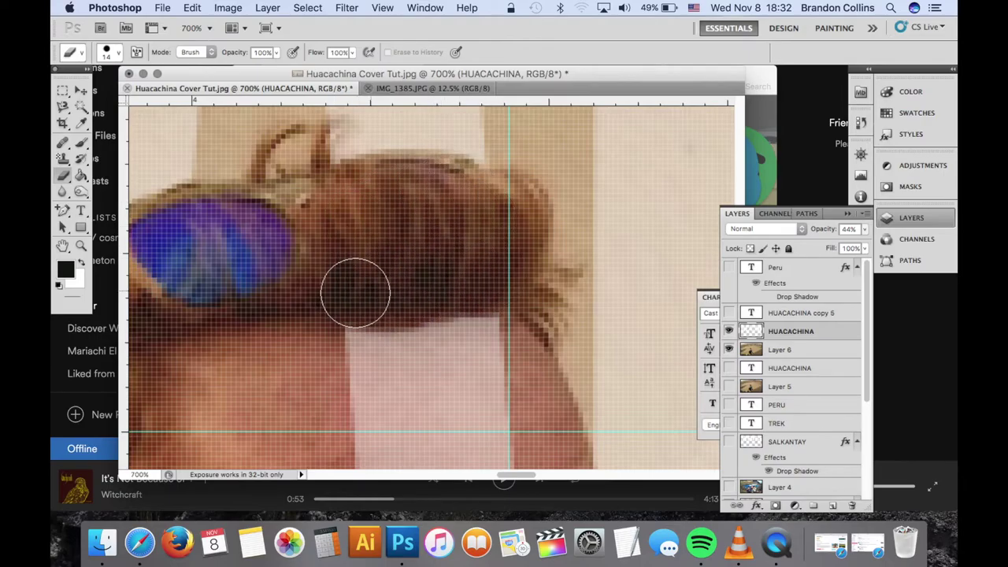
scroll(355, 293, "up", 5)
With a 5 px eraser, clean stray lettering pixels along the hair and skin edge
key("super+equal")
key("super+equal")
key("super+equal")
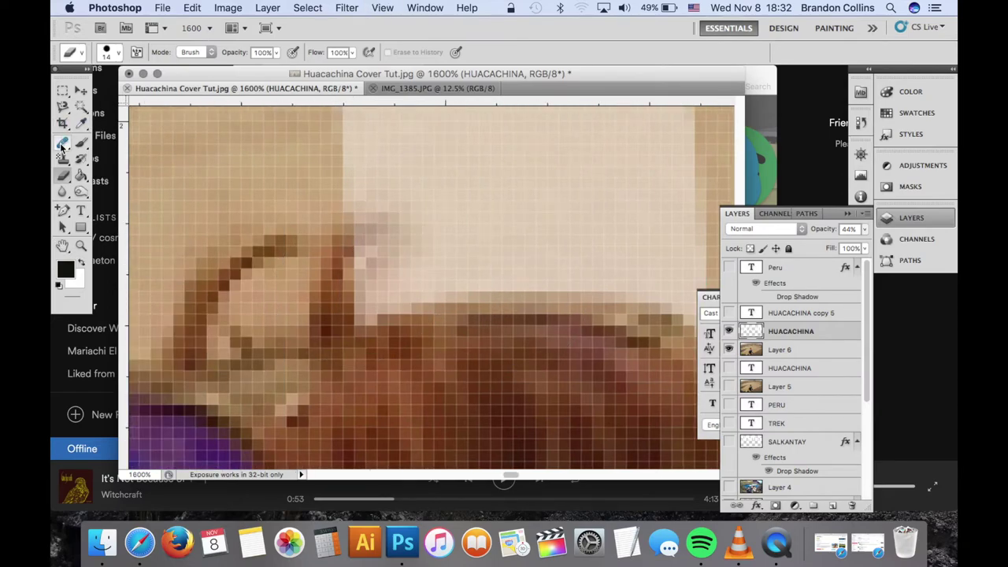
left_click(119, 54)
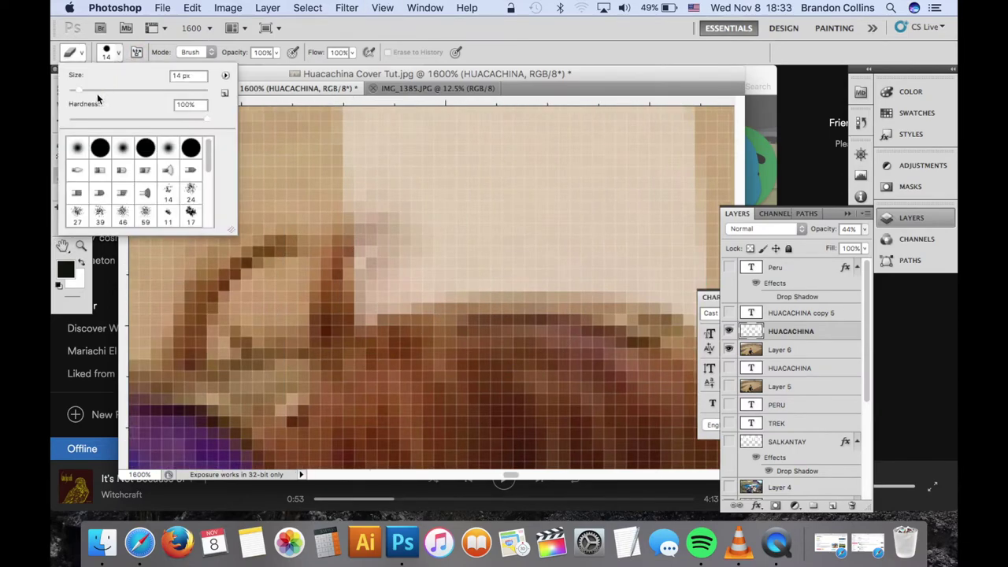
left_click_drag(74, 93, 71, 93)
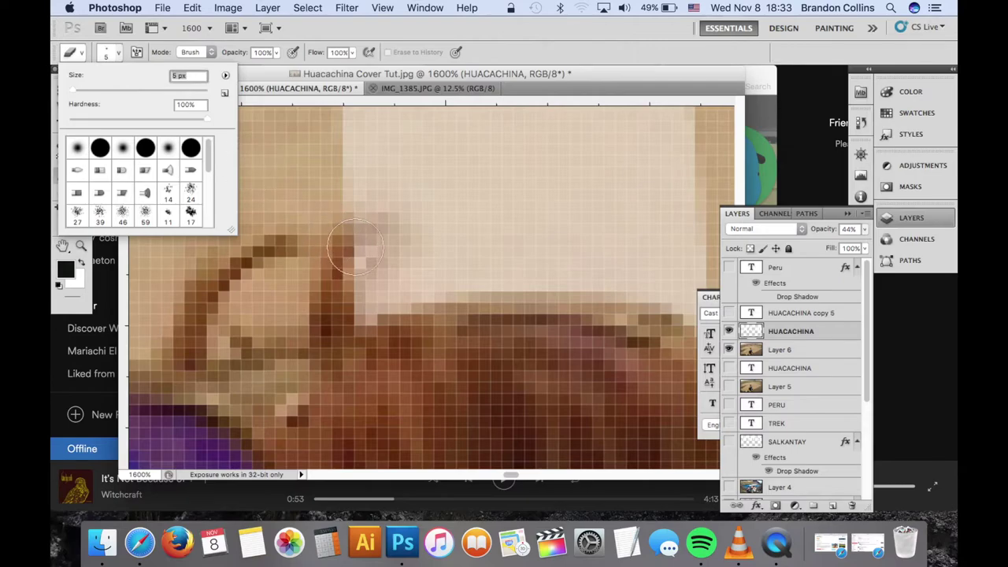
left_click(359, 245)
mouse_move(360, 246)
left_mouse_down()
mouse_move(393, 236)
mouse_move(370, 312)
left_mouse_up()
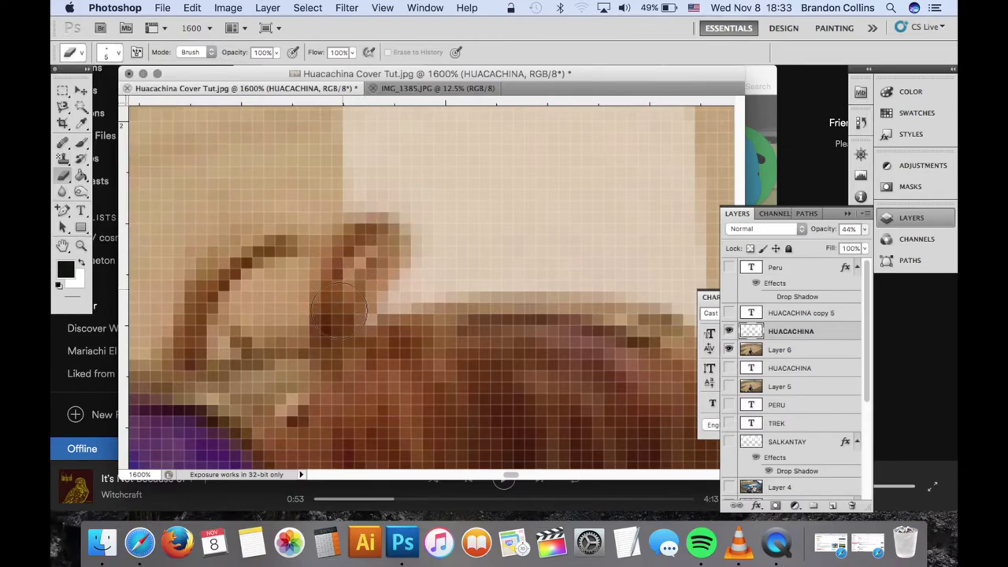
scroll(330, 284, "right", 6)
scroll(331, 284, "down", 3)
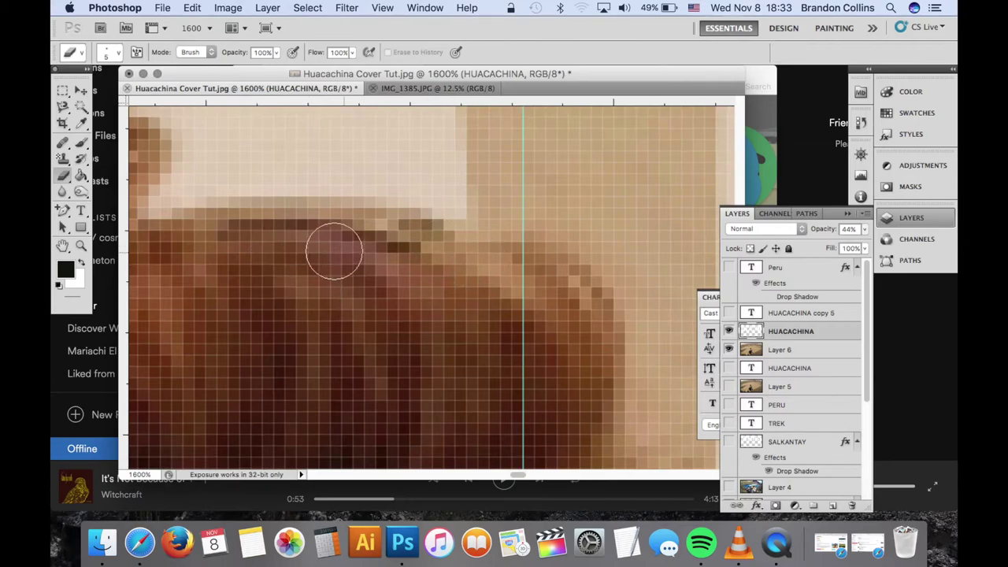
scroll(394, 268, "down", 10)
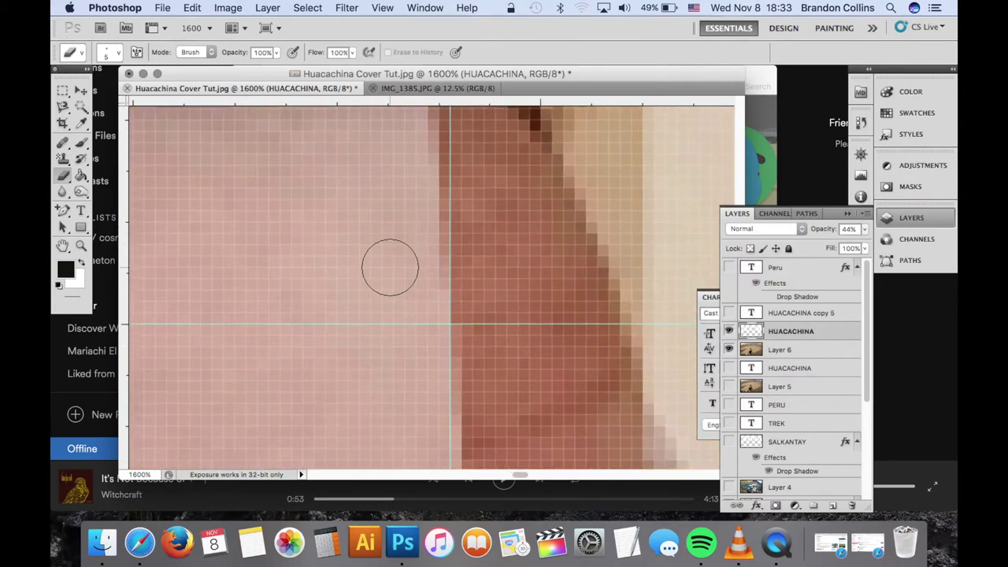
key("super+minus")
key("super+minus")
key("super+minus")
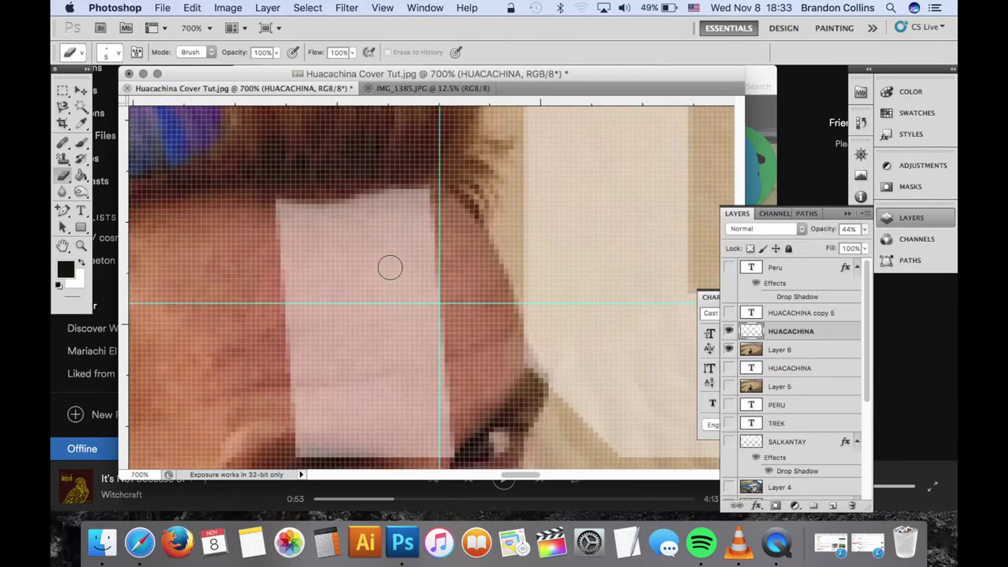
key("super+plus")
key("super+plus")
key("super+plus")
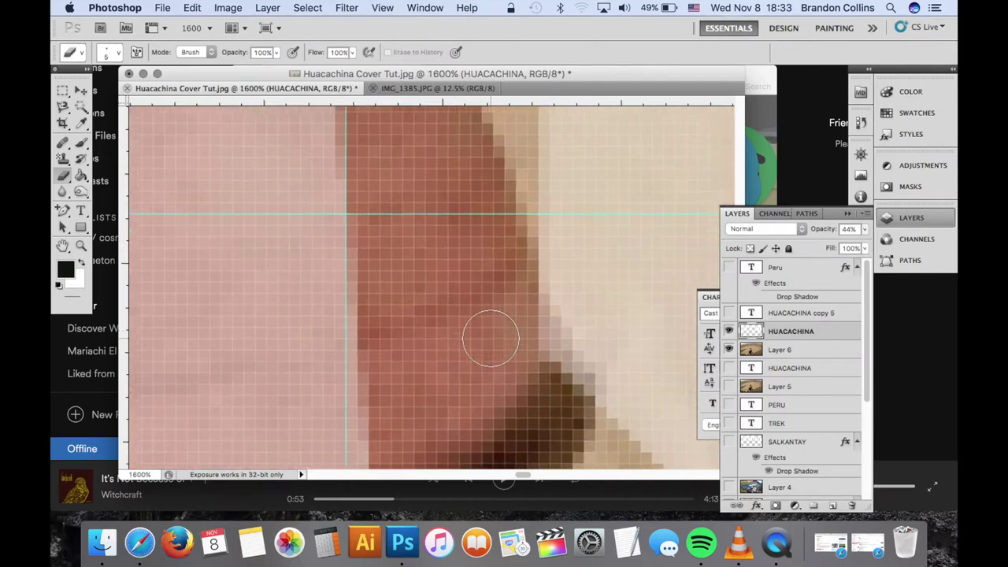
mouse_move(494, 278)
left_mouse_down()
mouse_move(512, 291)
mouse_move(547, 378)
left_mouse_up()
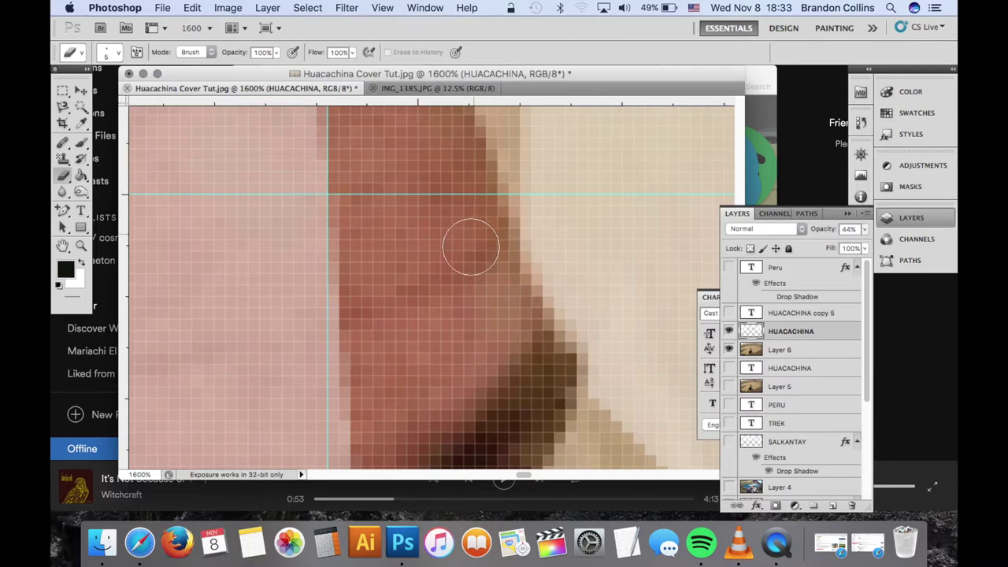
key("super+minus")
key("super+minus")
key("super+minus")
key("super+minus")
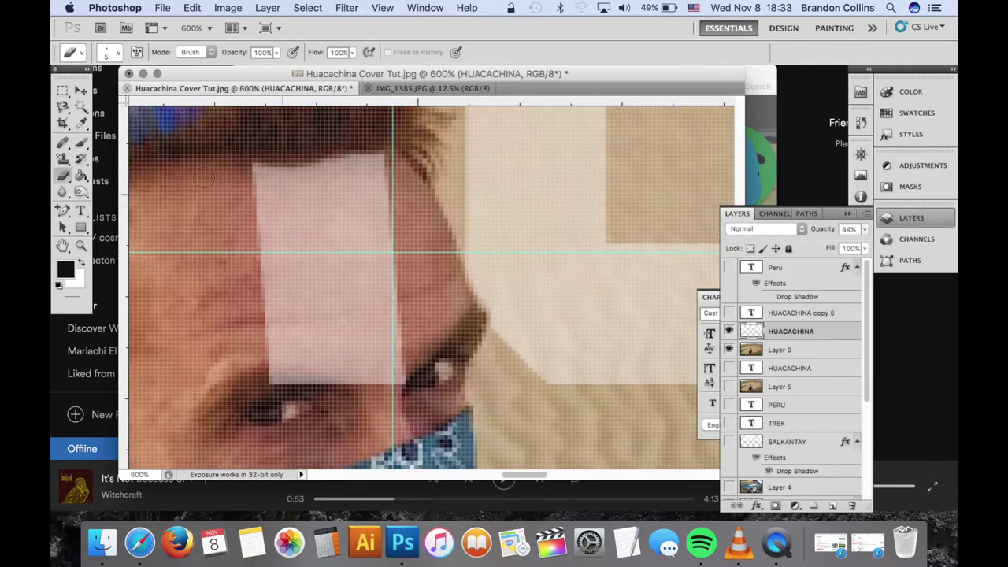
With a 38 px eraser, remove the pale lettering block over the forehead
left_click(119, 53)
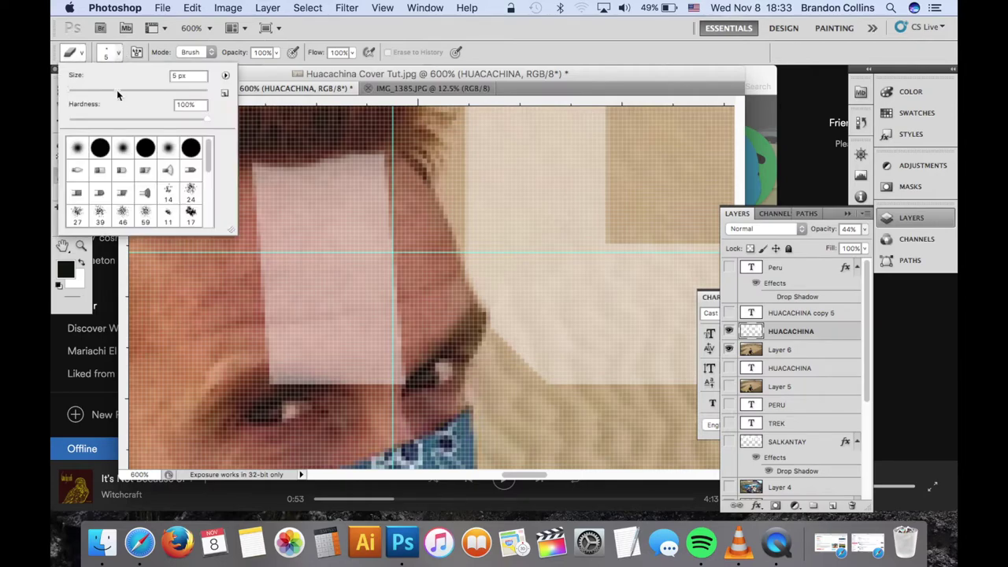
left_click(116, 90)
left_click(97, 91)
mouse_move(315, 177)
left_mouse_down()
mouse_move(292, 226)
mouse_move(315, 339)
mouse_move(323, 211)
mouse_move(354, 283)
mouse_move(300, 346)
mouse_move(276, 354)
left_mouse_up()
key("super+minus")
key("super+minus")
key("super+minus")
key("super+minus")
key("super+minus")
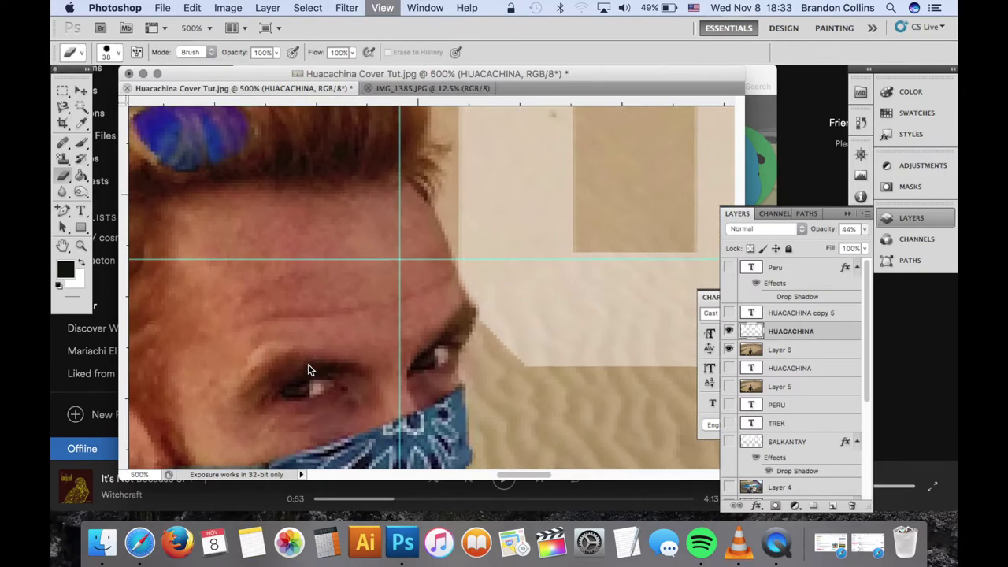
key("super+minus")
key("super+minus")
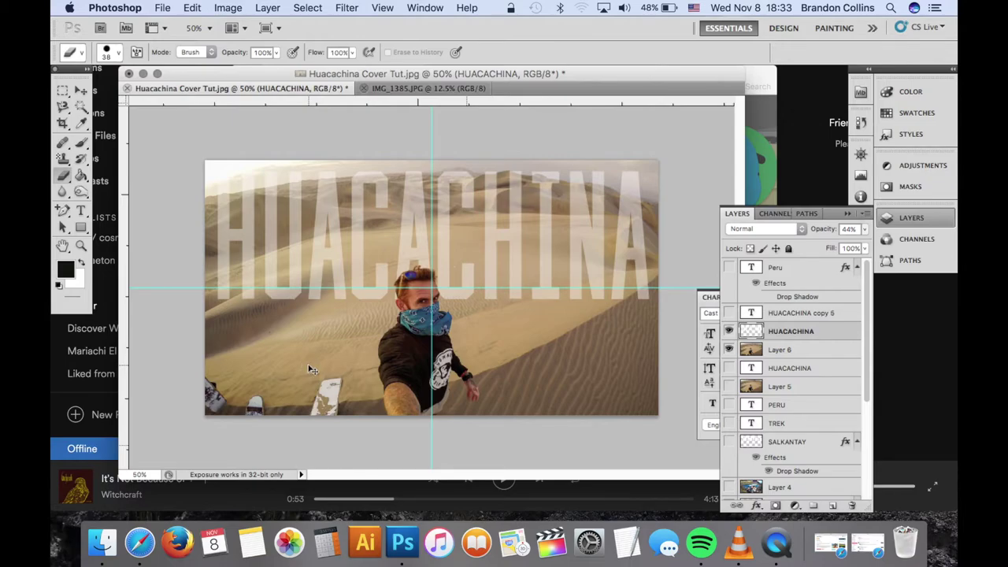
Add a drop shadow to HUACACHINA at 35% opacity with 6 px distance and size
key("super+plus")
key("super+plus")
key("super+minus")
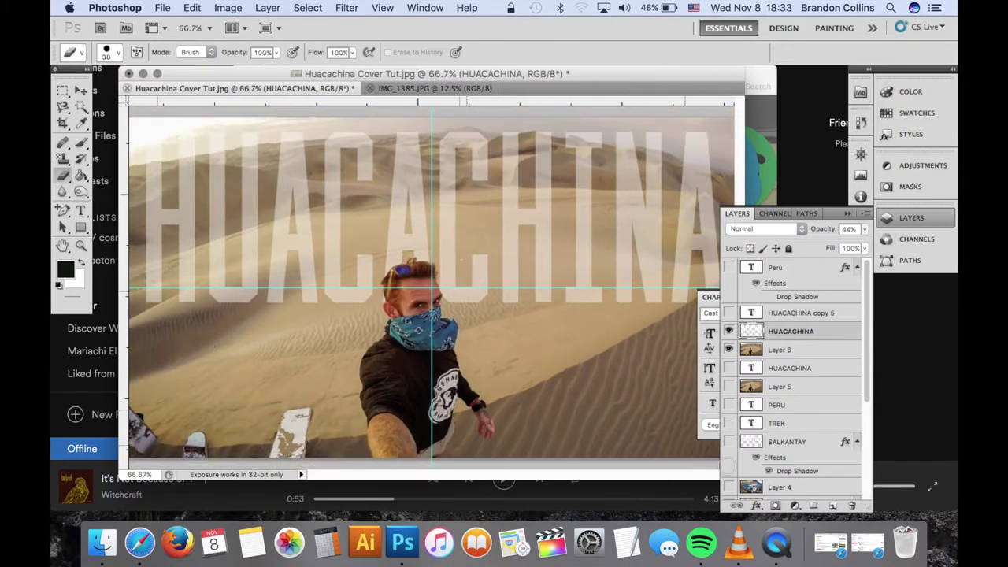
right_click(842, 333)
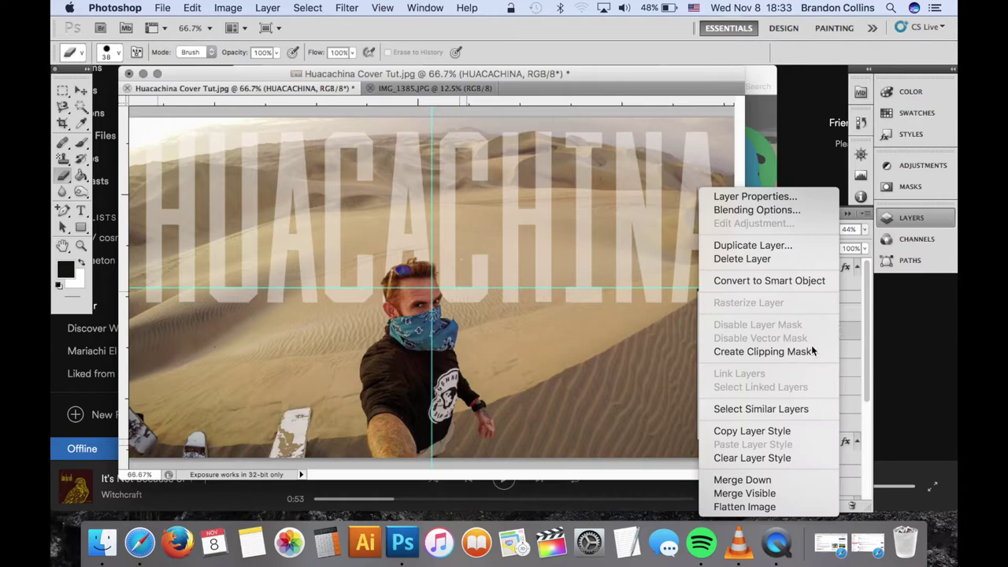
left_click(853, 332)
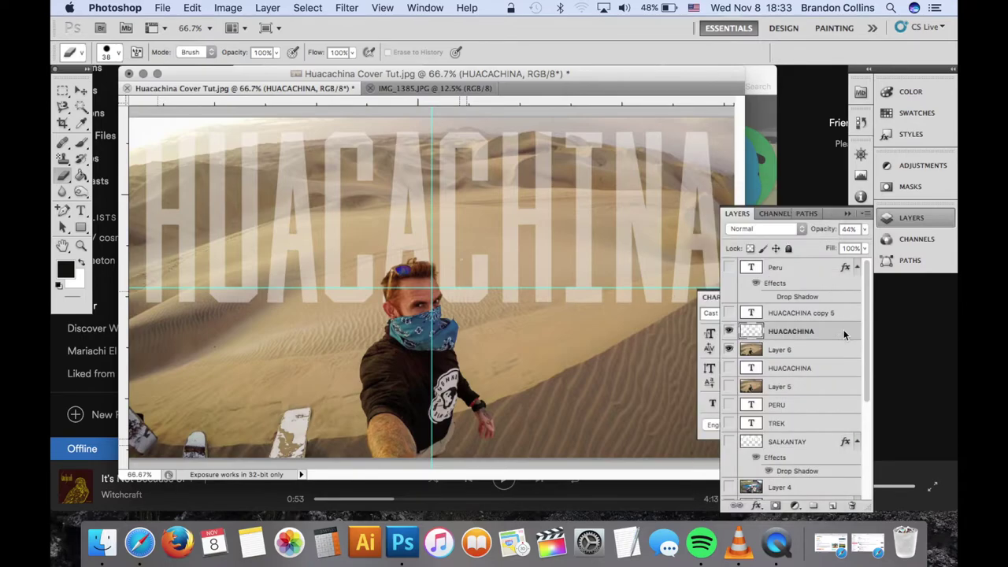
double_click(844, 329)
left_click(579, 174)
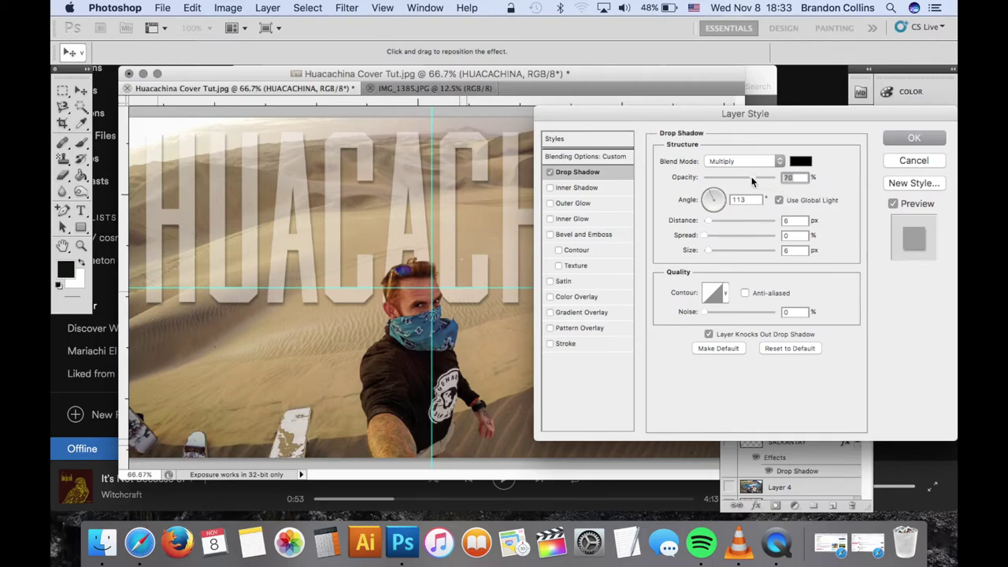
left_click_drag(742, 178, 731, 181)
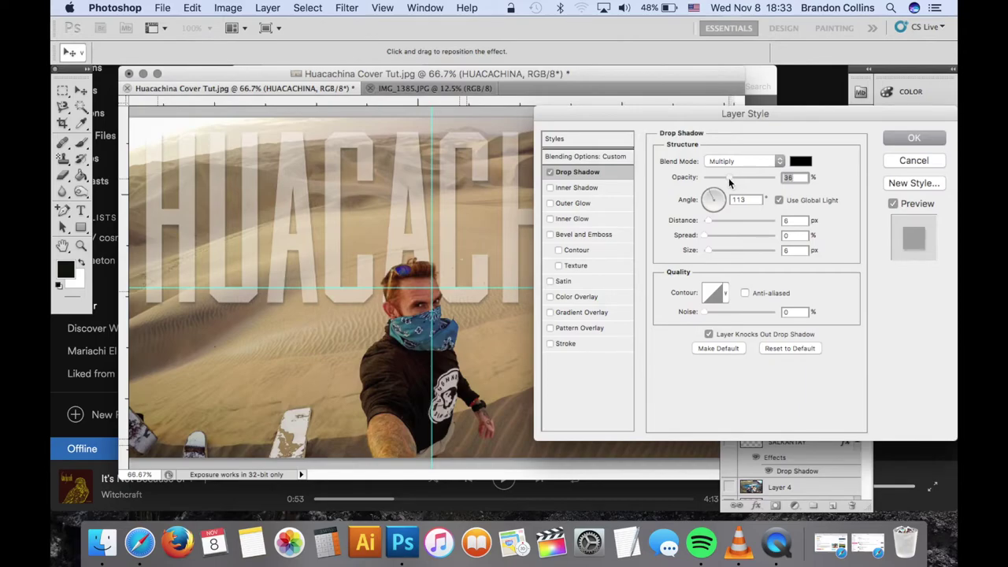
left_click(910, 140)
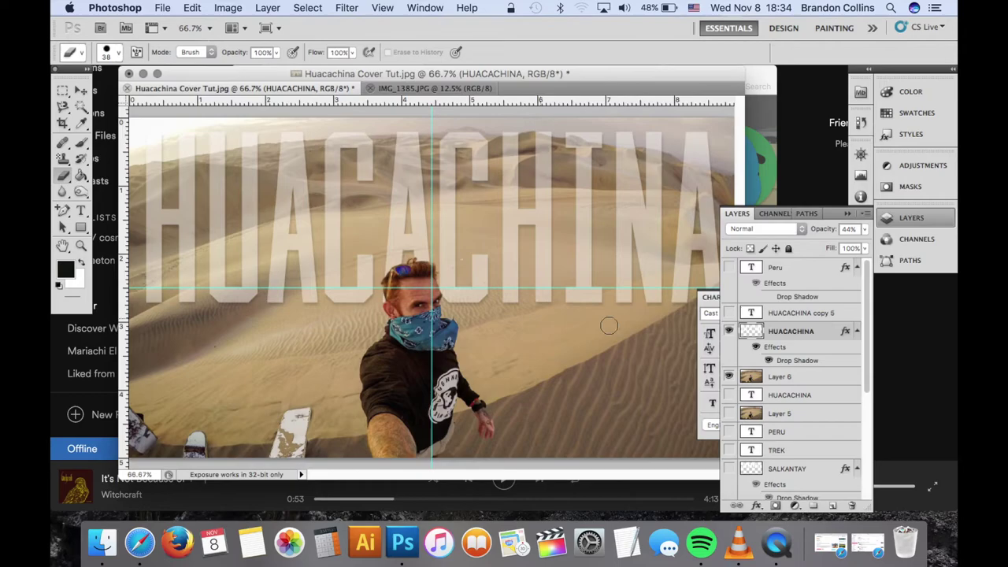
Add a PERU text layer to the right of the man's head and select its text
left_click(81, 210)
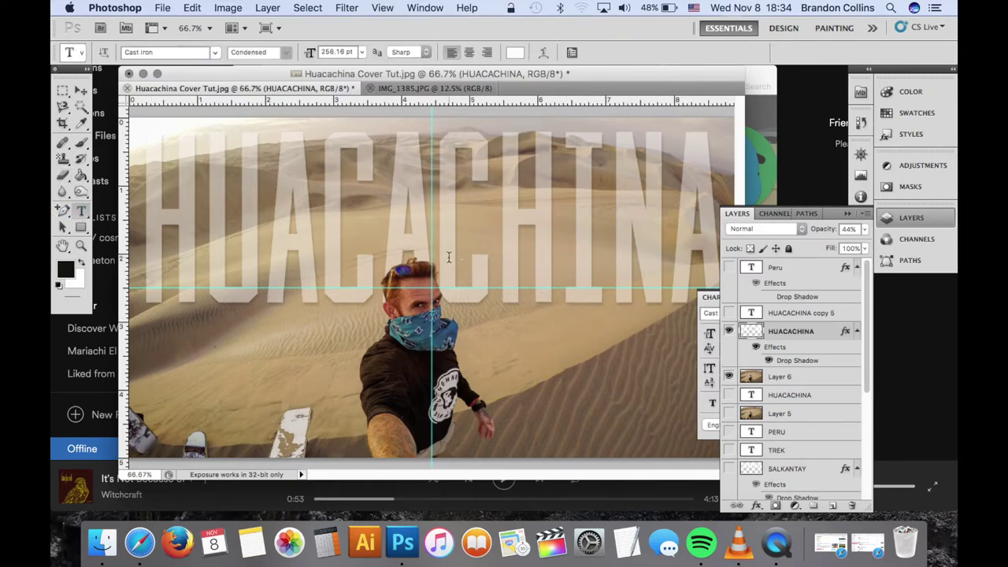
left_click(514, 324)
type("PERU")
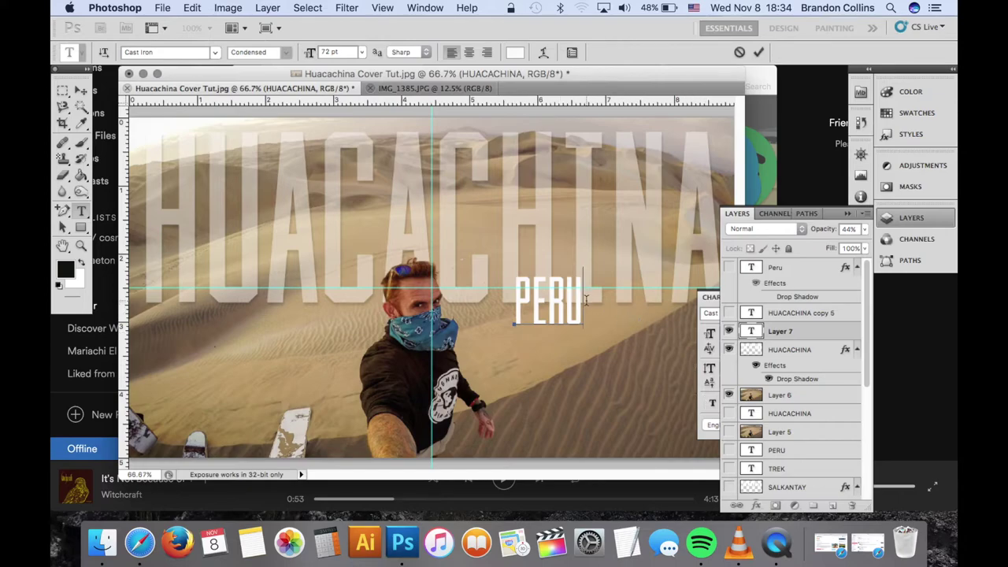
left_click_drag(583, 296, 462, 288)
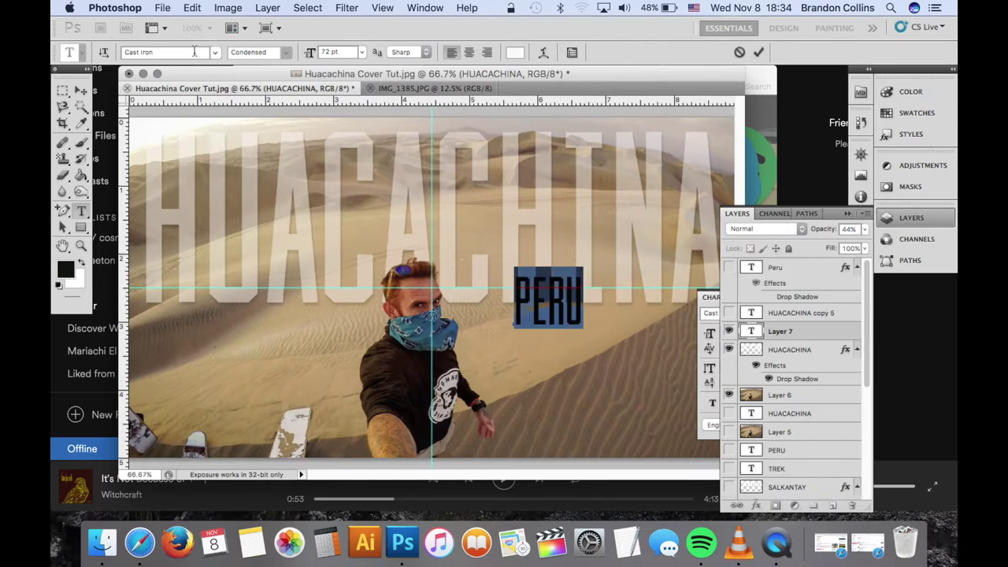
left_click(193, 52)
Switch the PERU text to the Barbershop in Thailand script font
left_click(215, 53)
scroll(215, 124, "up", 5)
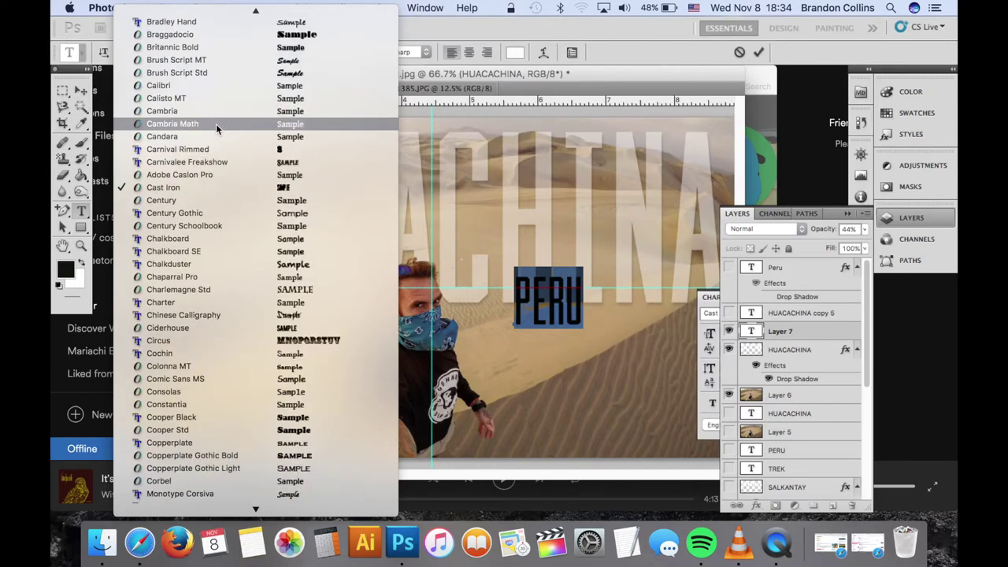
scroll(216, 124, "up", 3)
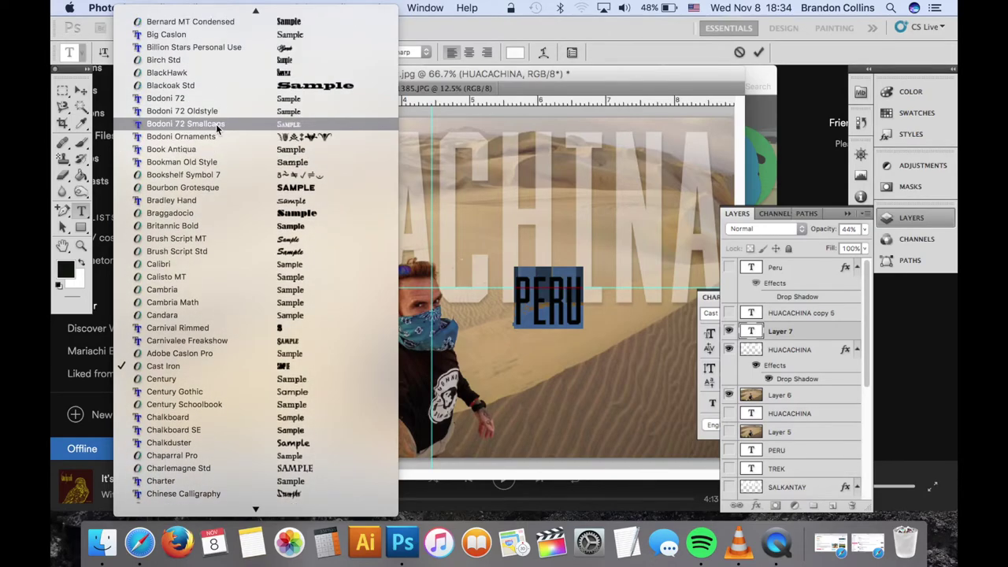
scroll(216, 124, "up", 3)
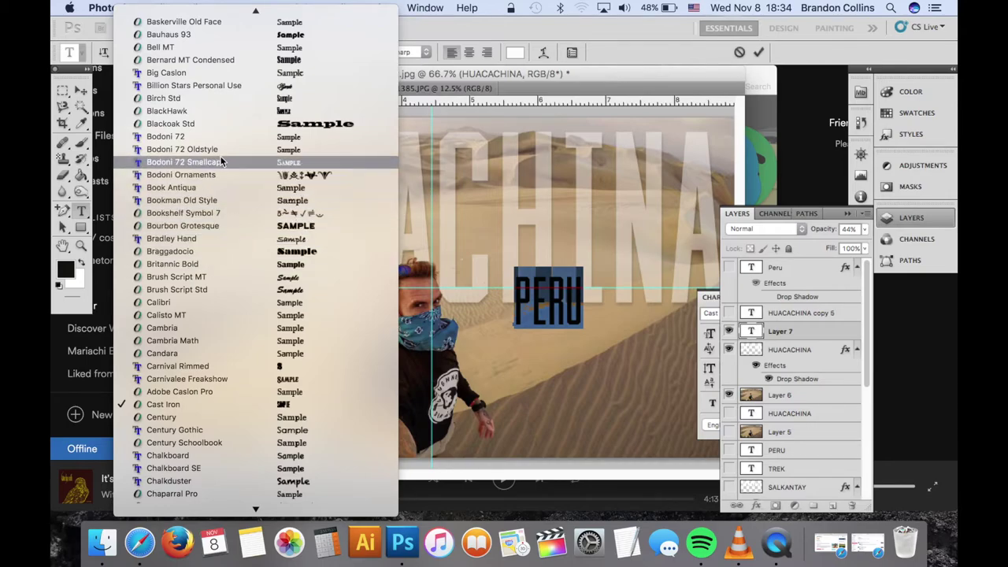
scroll(220, 155, "up", 3)
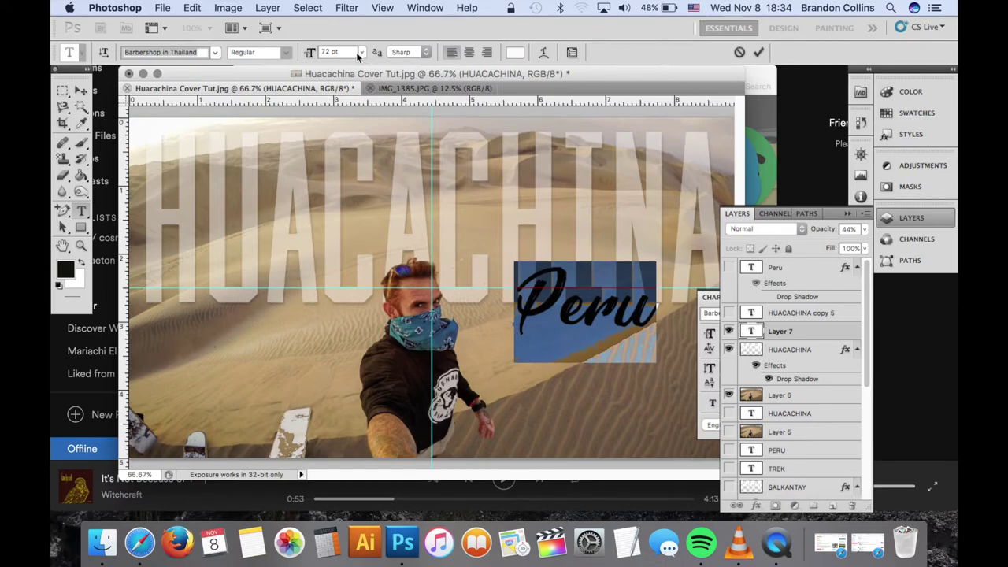
Set the text to 100 pt, commit it, and nudge it left beside the head
left_click(335, 52)
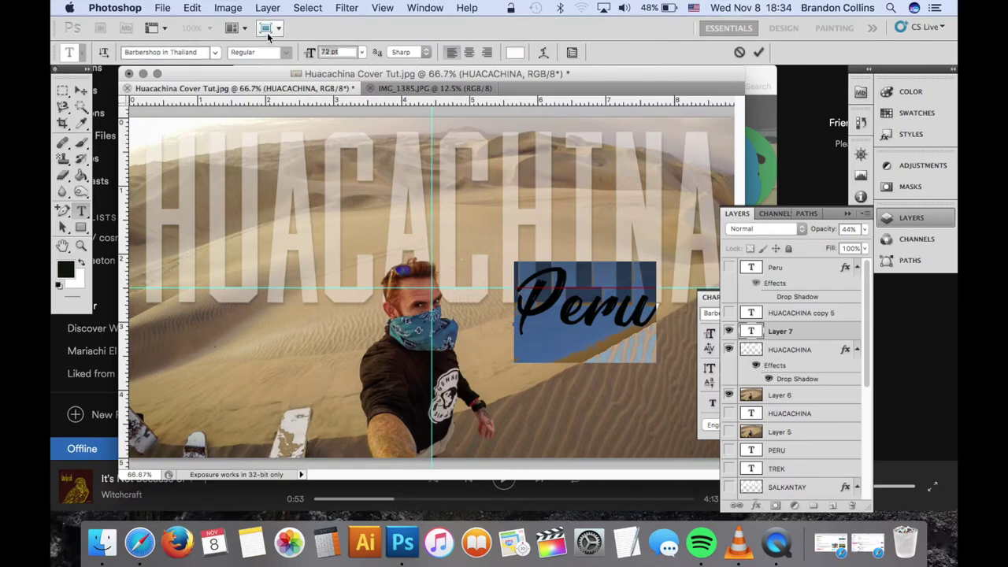
type("100")
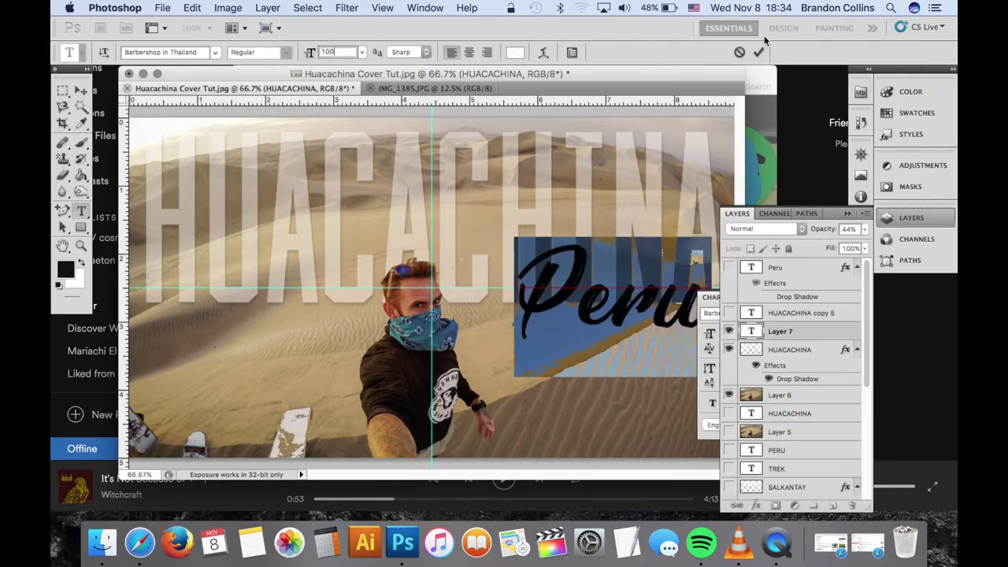
left_click(759, 52)
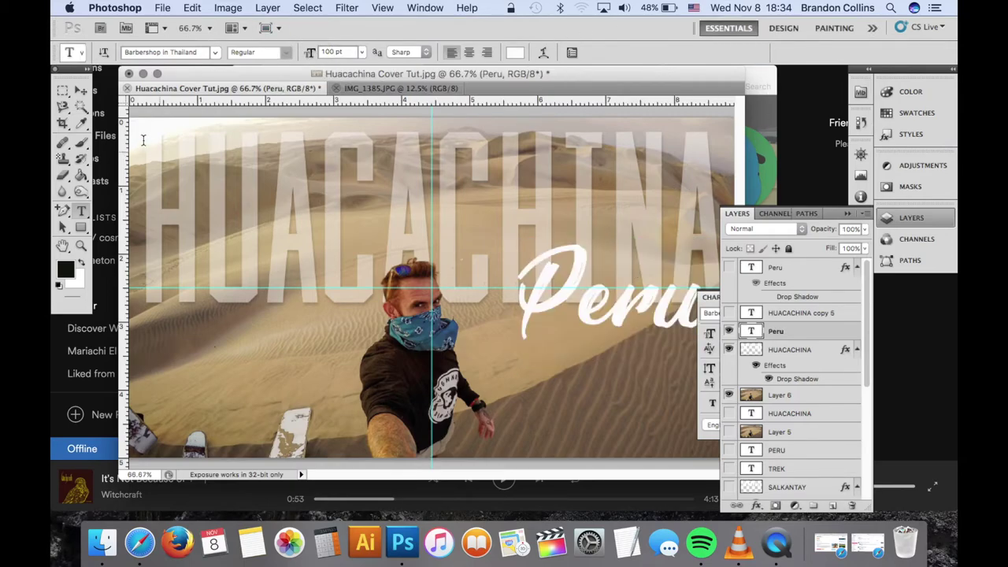
left_click(81, 91)
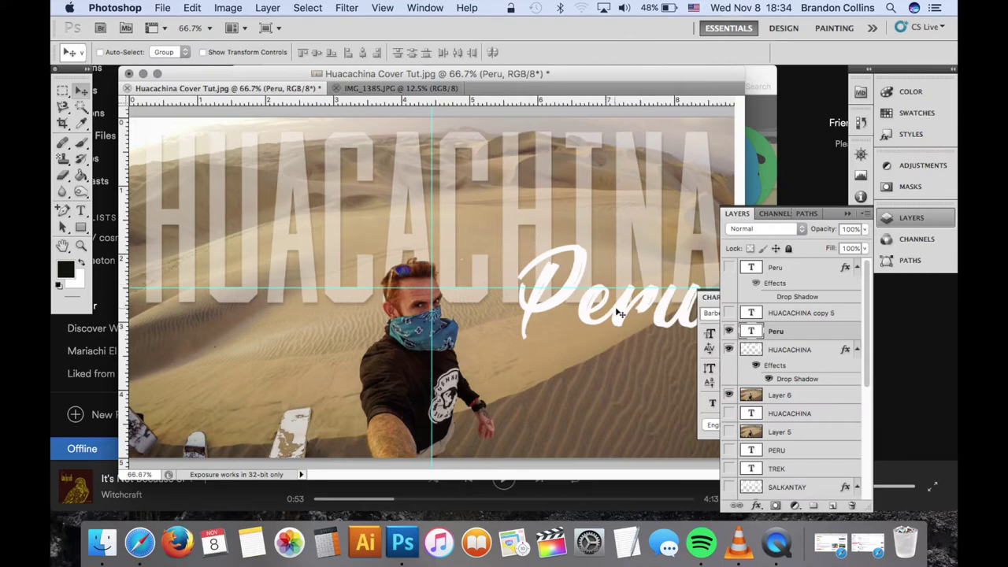
left_click_drag(620, 314, 596, 320)
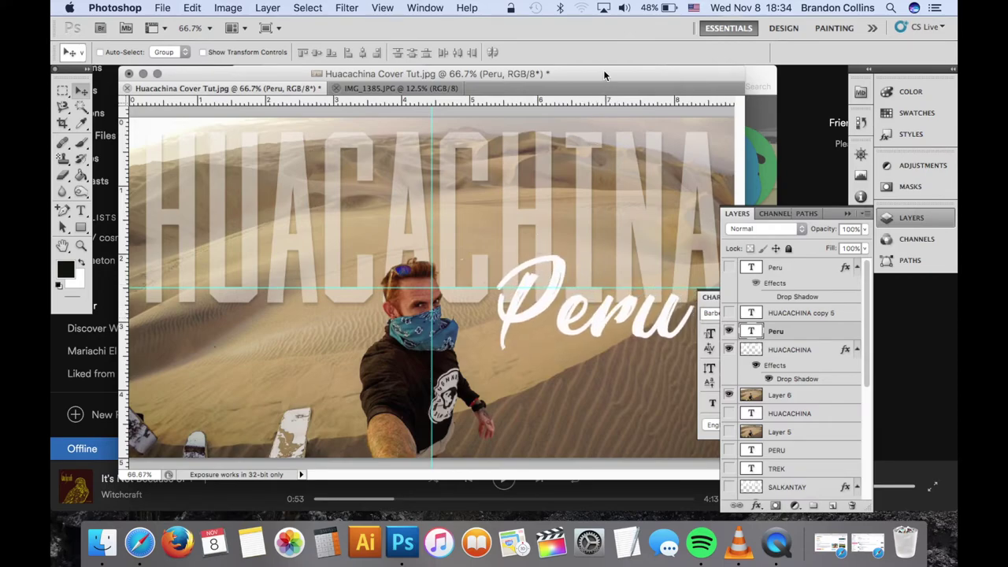
Color the Peru text a dark brown sampled from the photo
left_click(80, 211)
left_click_drag(504, 285, 765, 313)
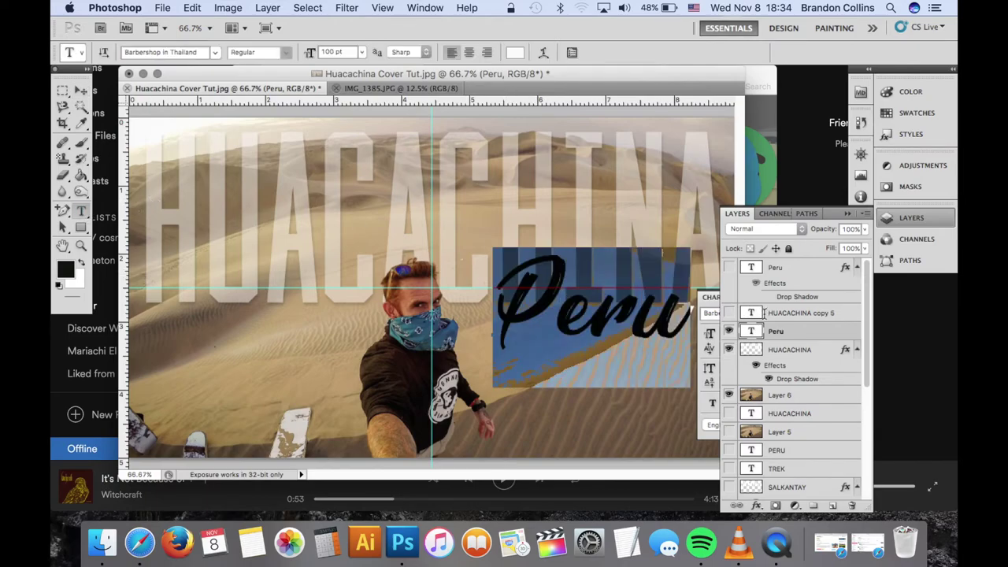
left_click(516, 52)
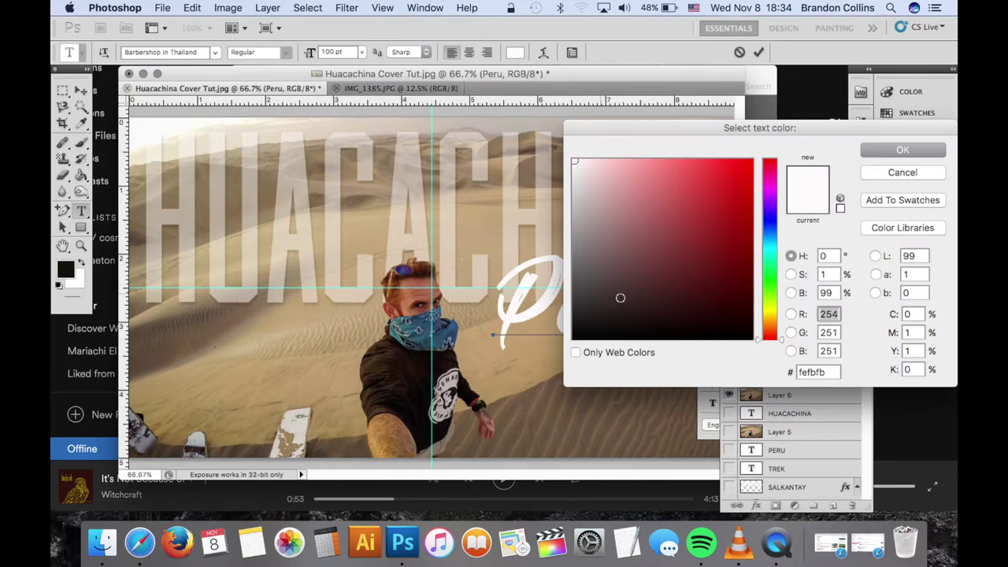
left_click(576, 333)
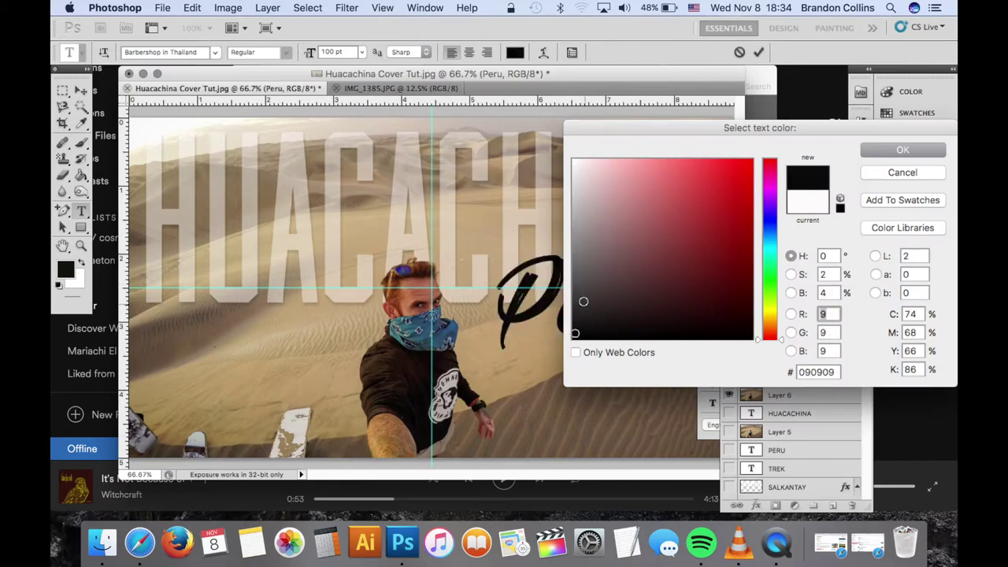
left_click(539, 388)
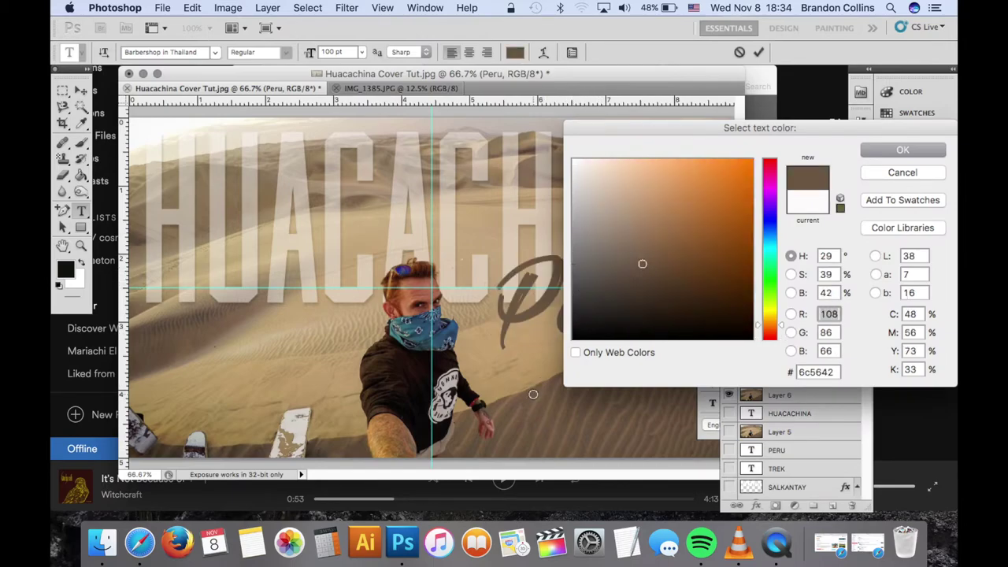
left_click(643, 276)
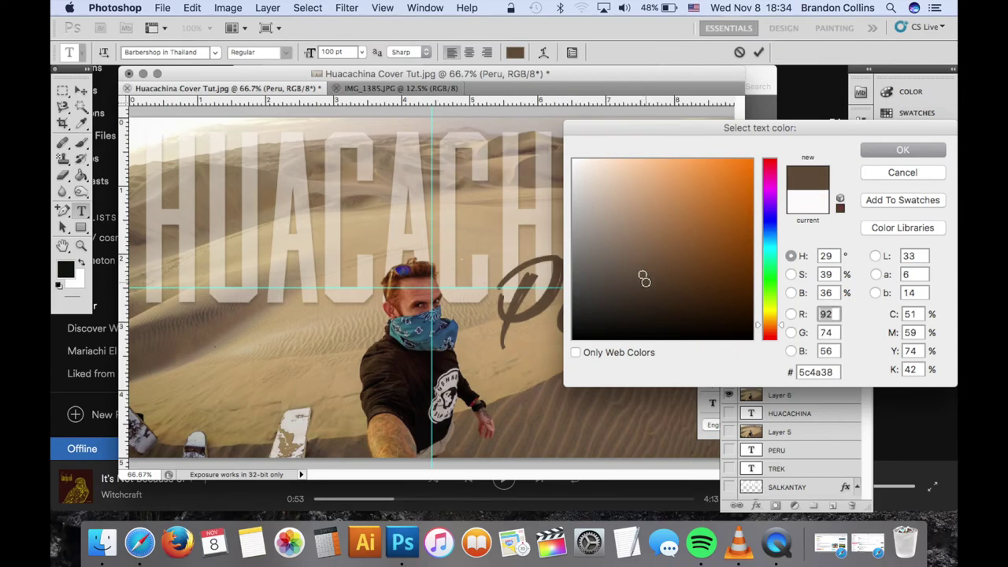
left_click(898, 151)
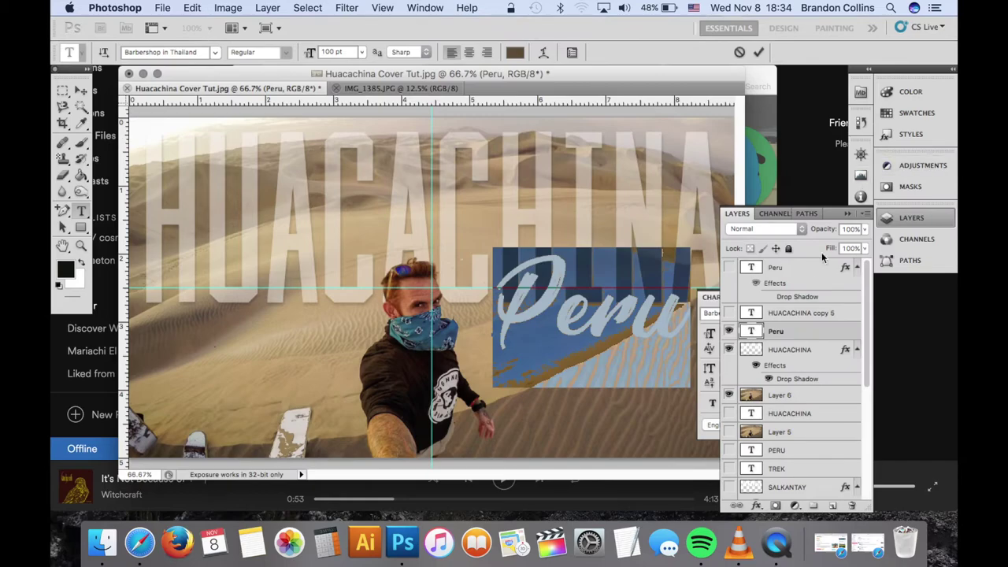
left_click(758, 52)
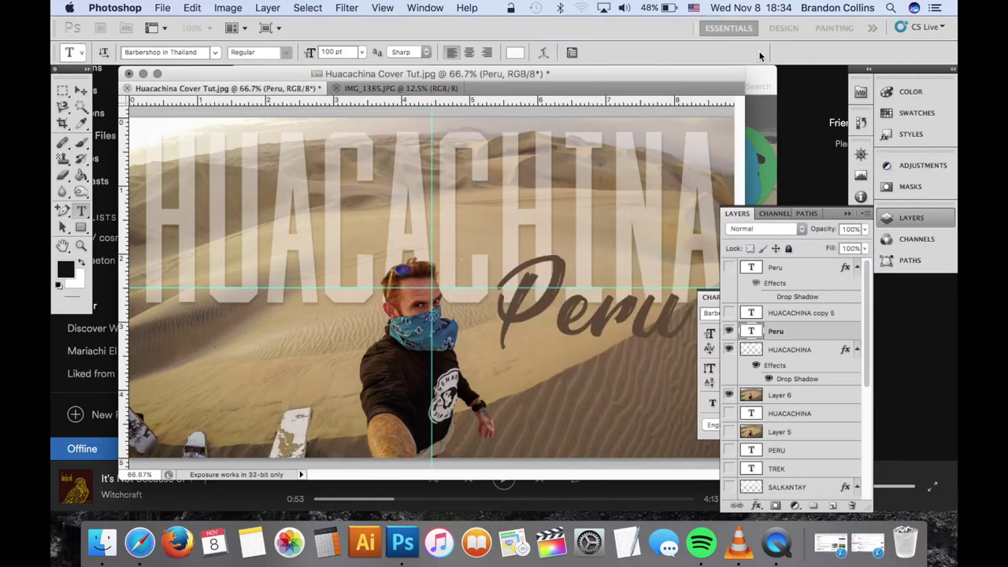
Set the Peru layer opacity to 82%
left_click(865, 229)
left_click(841, 243)
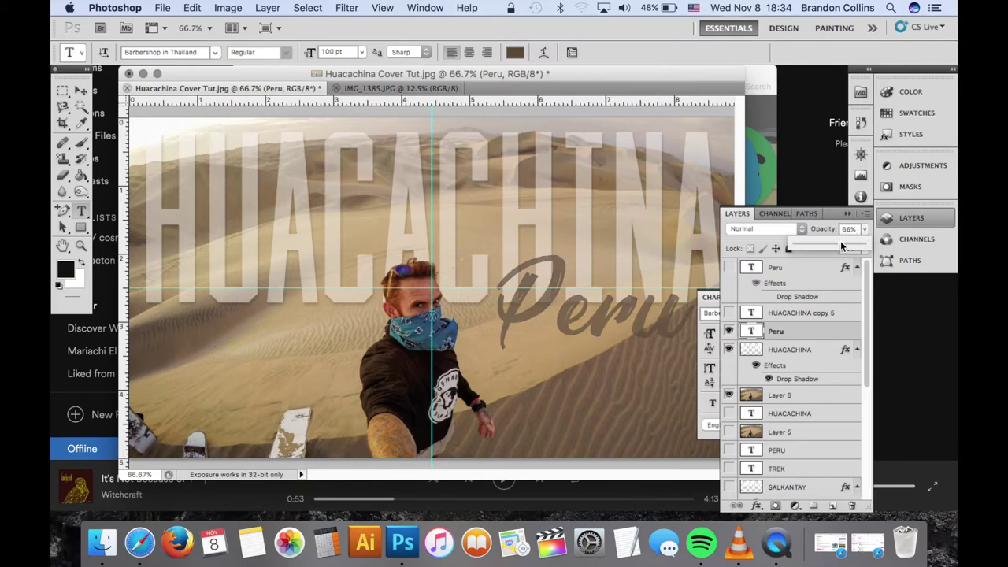
left_click_drag(841, 243, 852, 243)
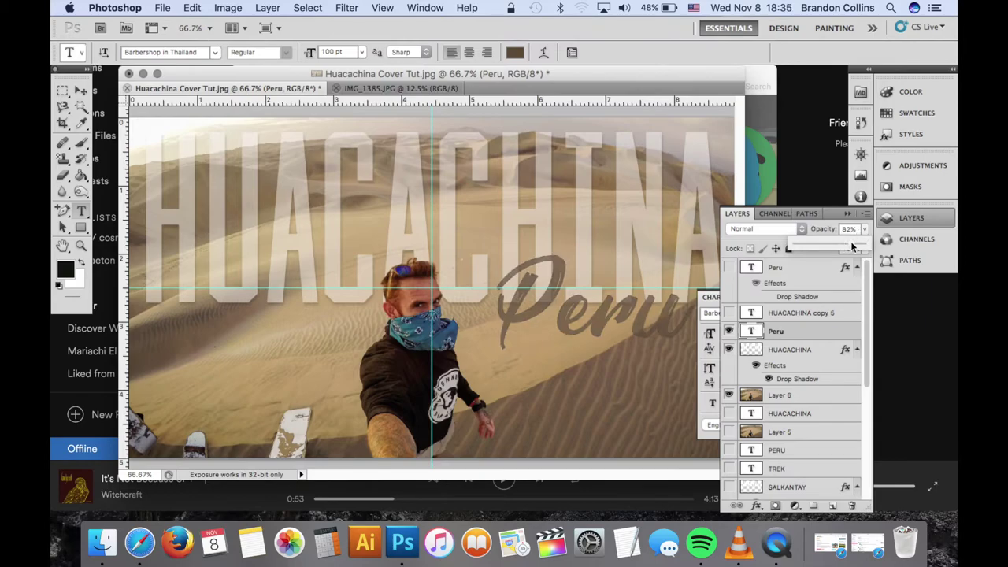
left_click(789, 336)
Recolor the Peru text to a deeper, more saturated brown, #4a3725
double_click(796, 336)
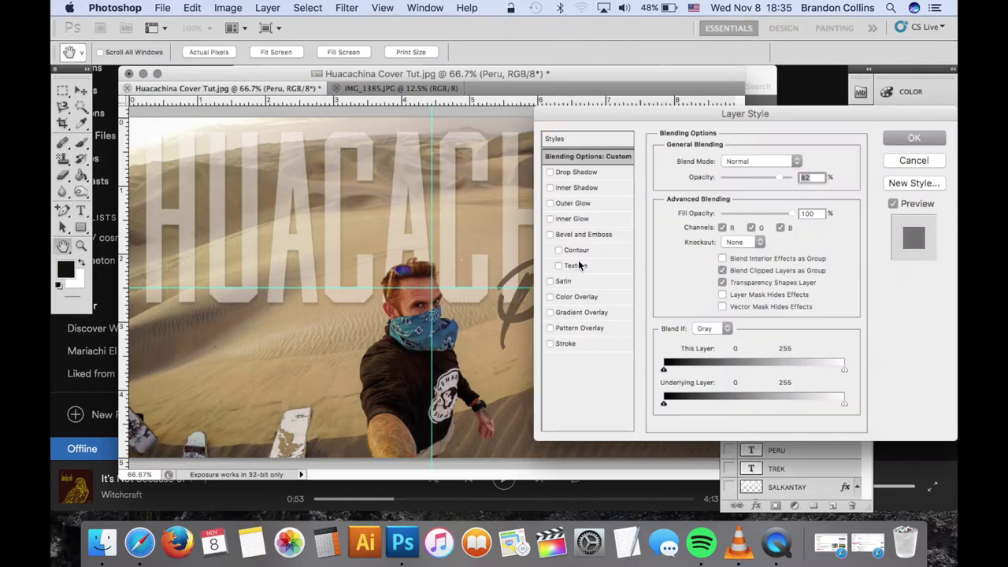
key("Return")
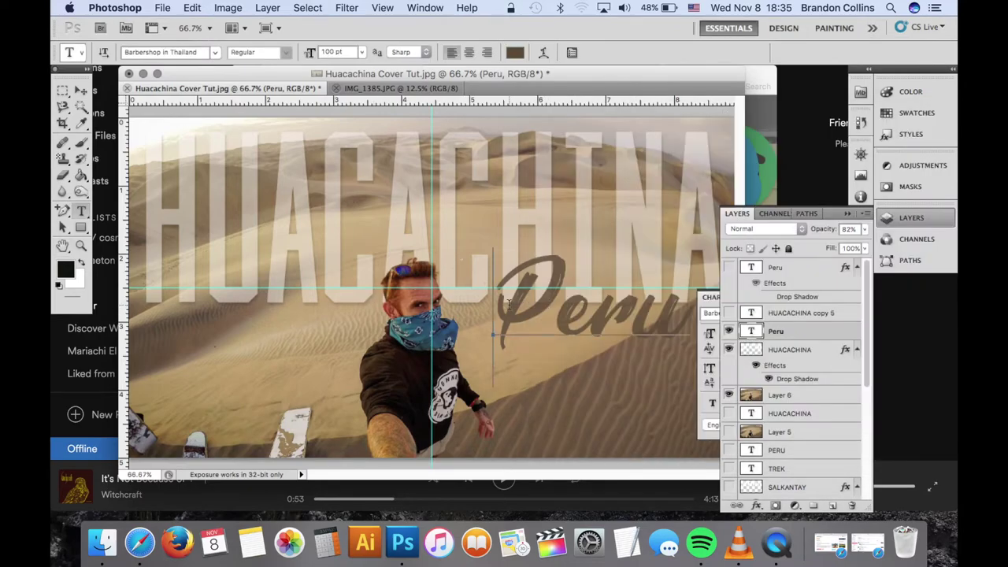
double_click(560, 301)
left_click(514, 53)
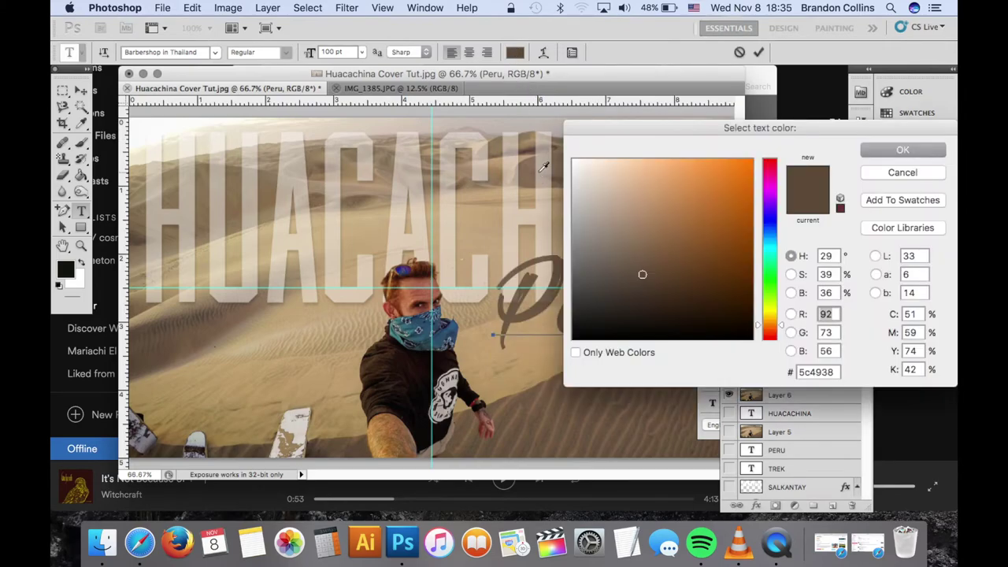
left_click(645, 288)
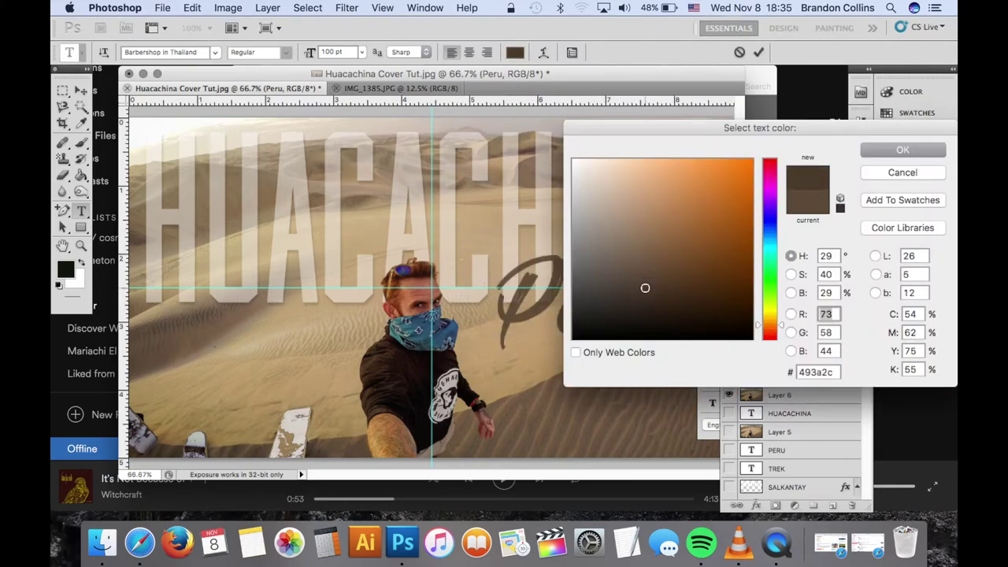
left_click(662, 288)
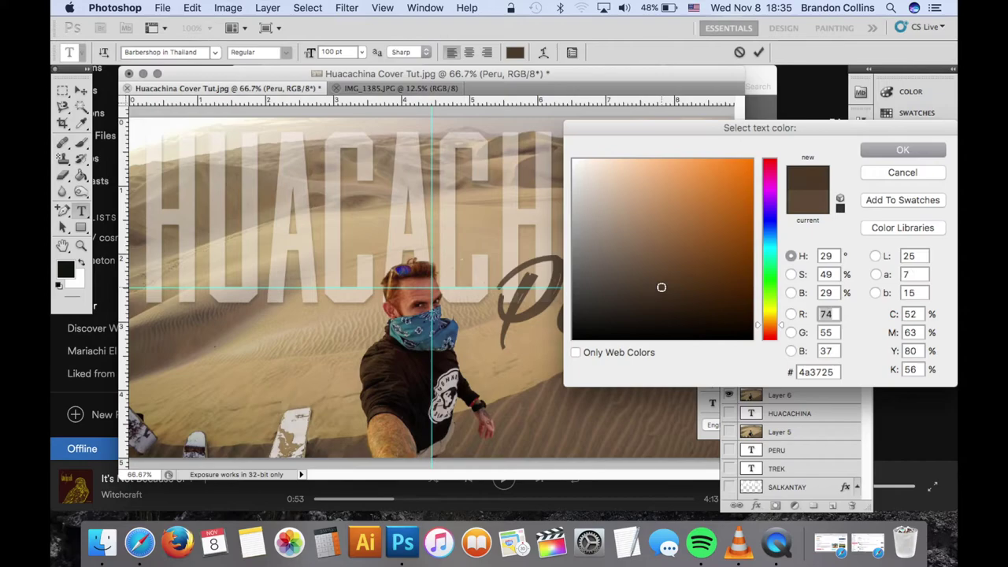
left_click(878, 150)
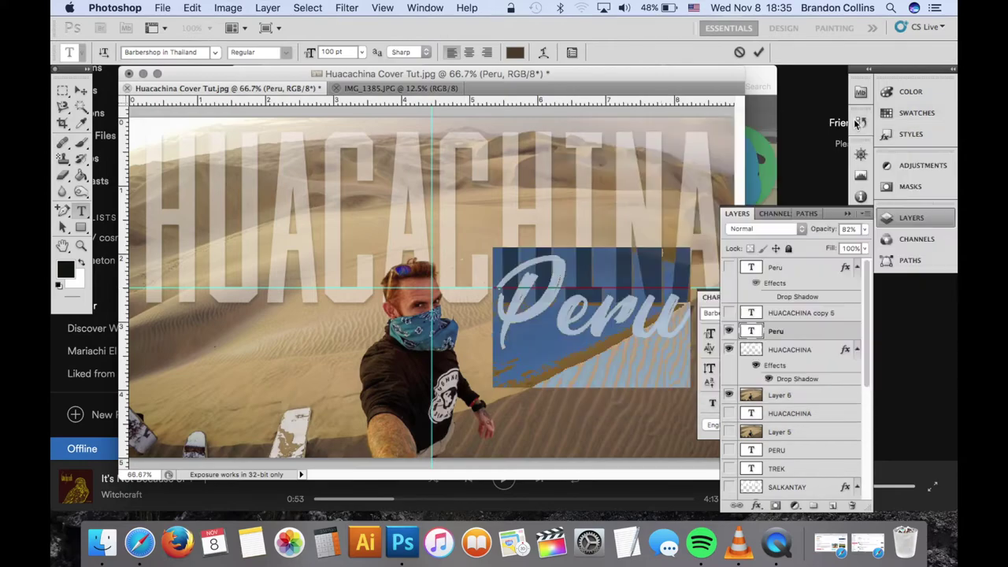
left_click(760, 52)
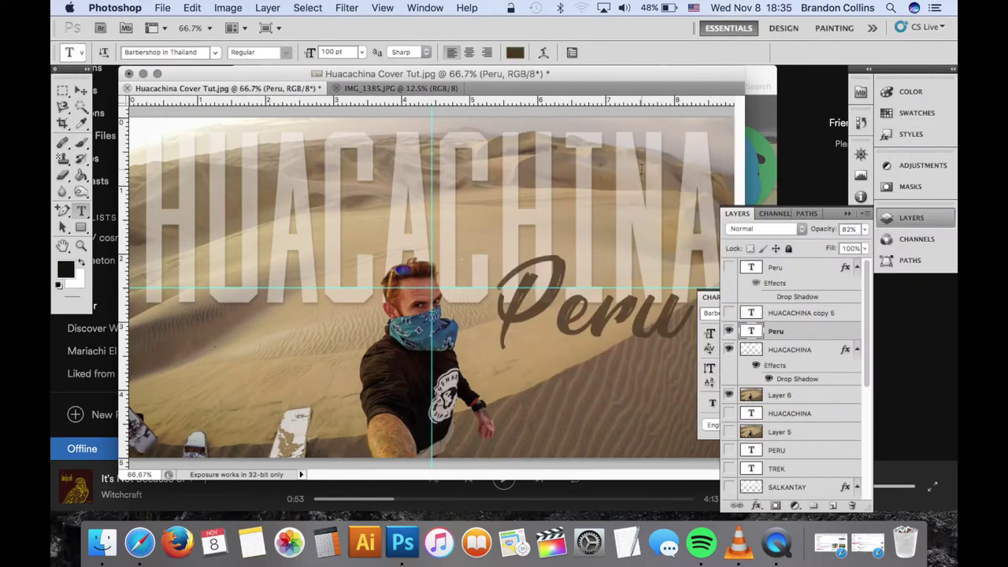
key("super+minus")
key("super+minus")
key("super+minus")
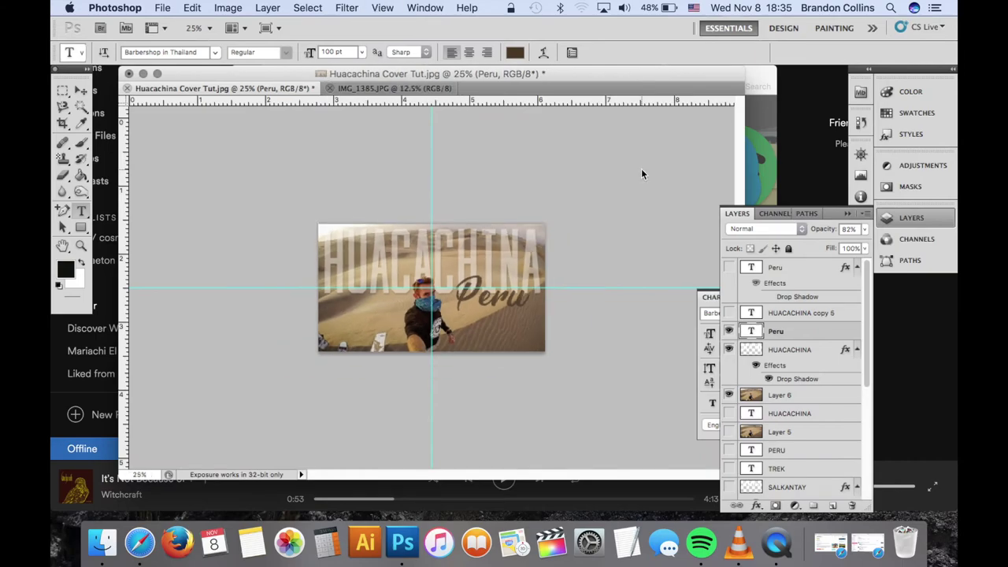
Save the layered document as Huacachina Cover Tutorial.psd with maximize compatibility on
key("super+minus")
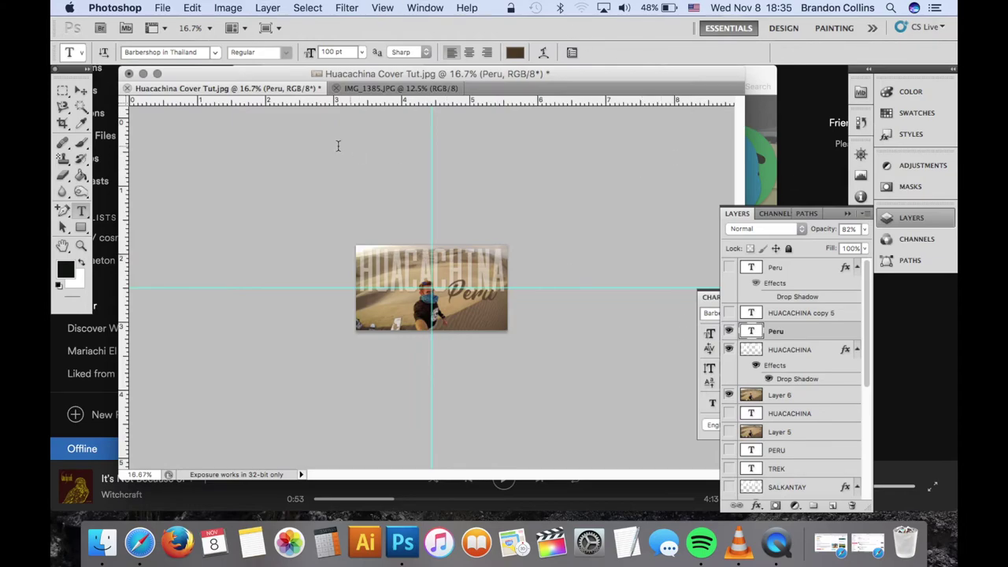
left_click(163, 9)
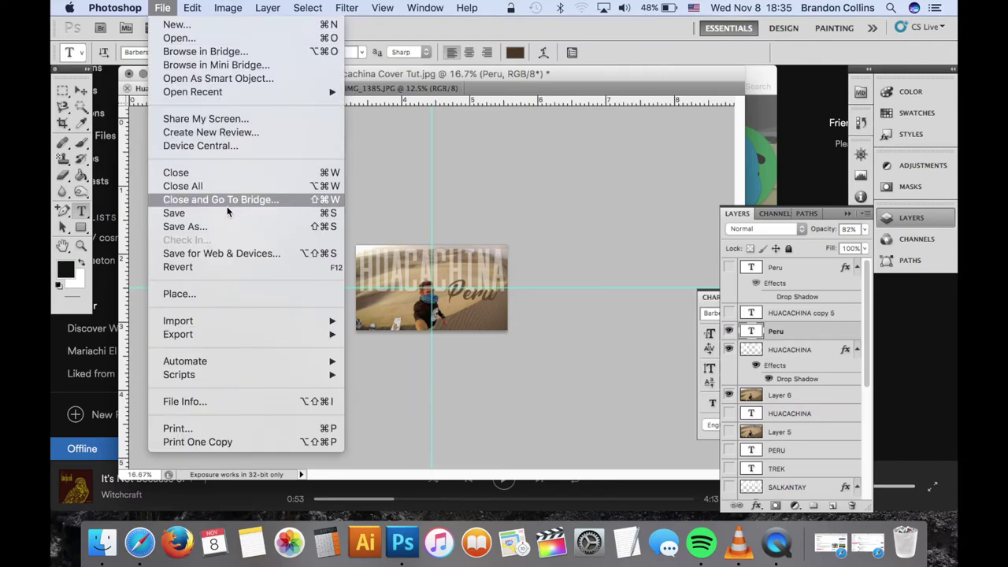
left_click(220, 226)
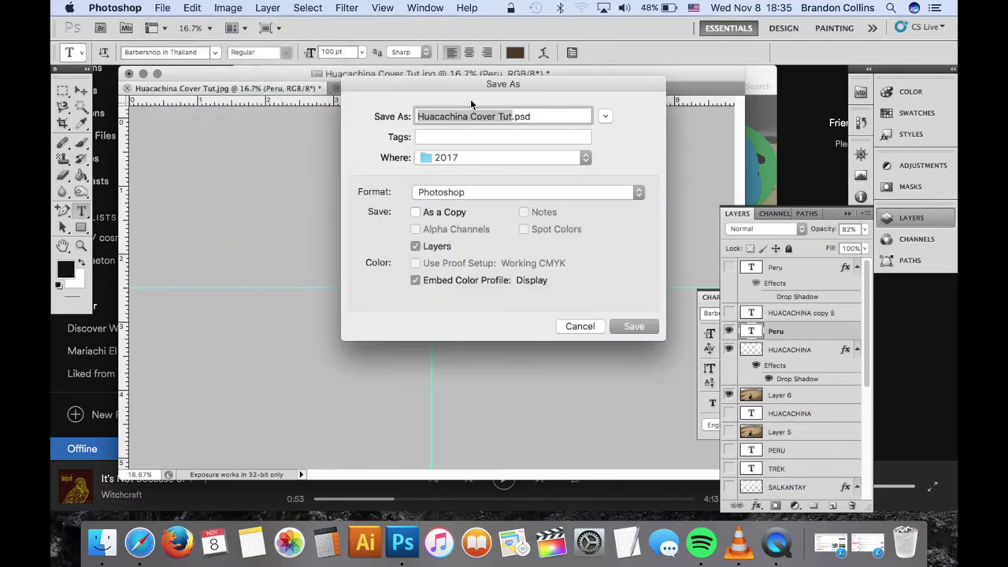
left_click(511, 117)
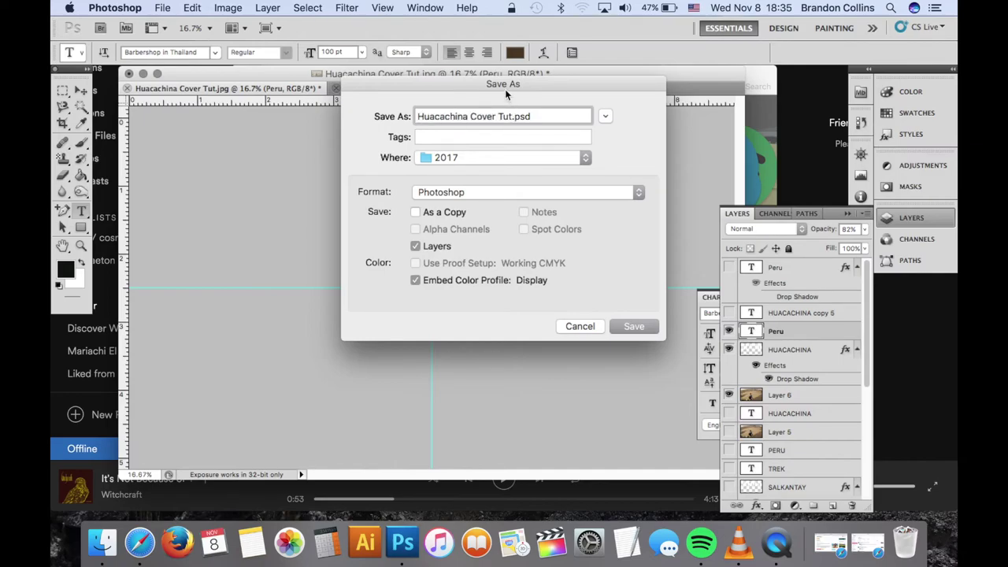
type("orial")
left_click(638, 327)
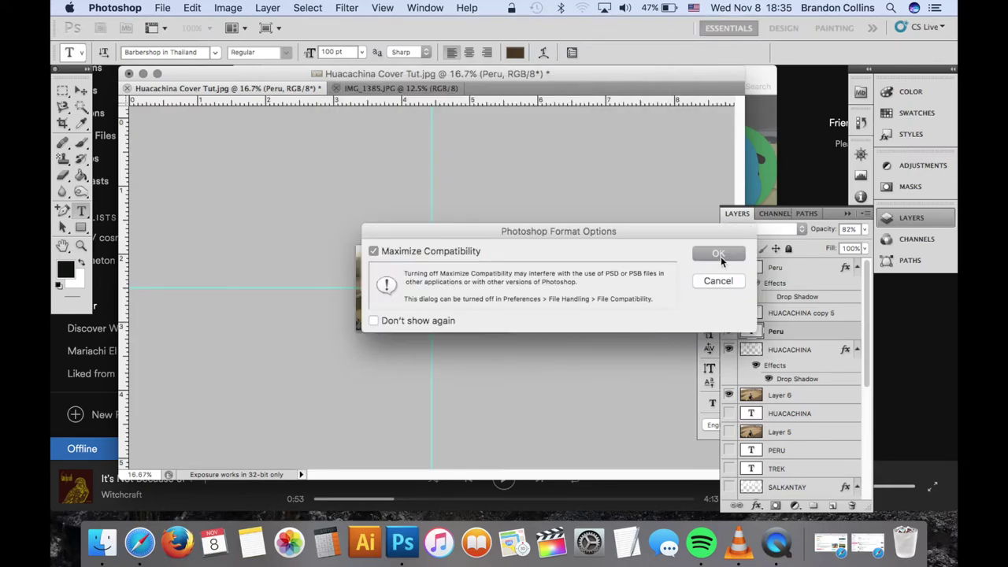
left_click(718, 254)
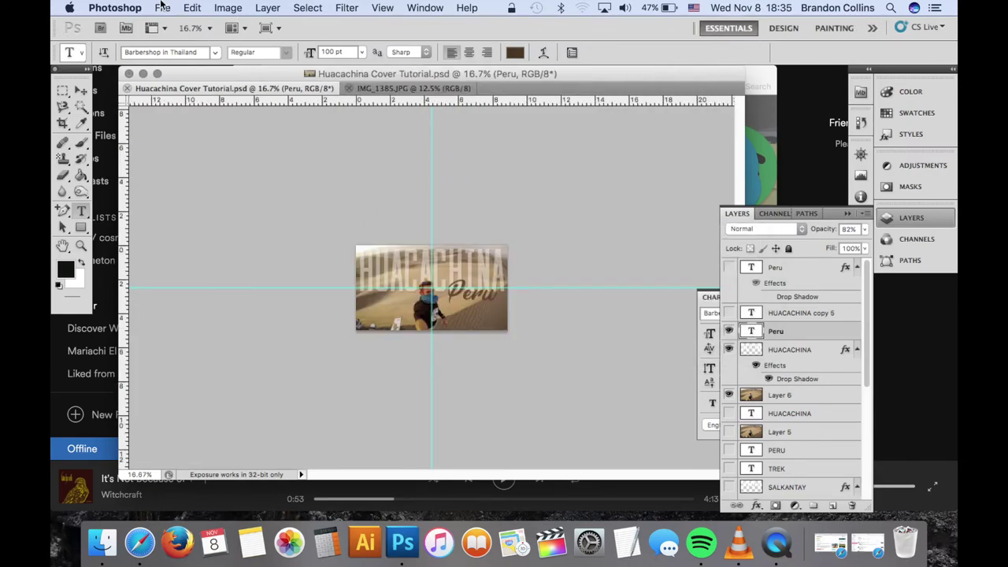
Flatten the image into a single Background layer, discarding hidden layers
left_click(267, 8)
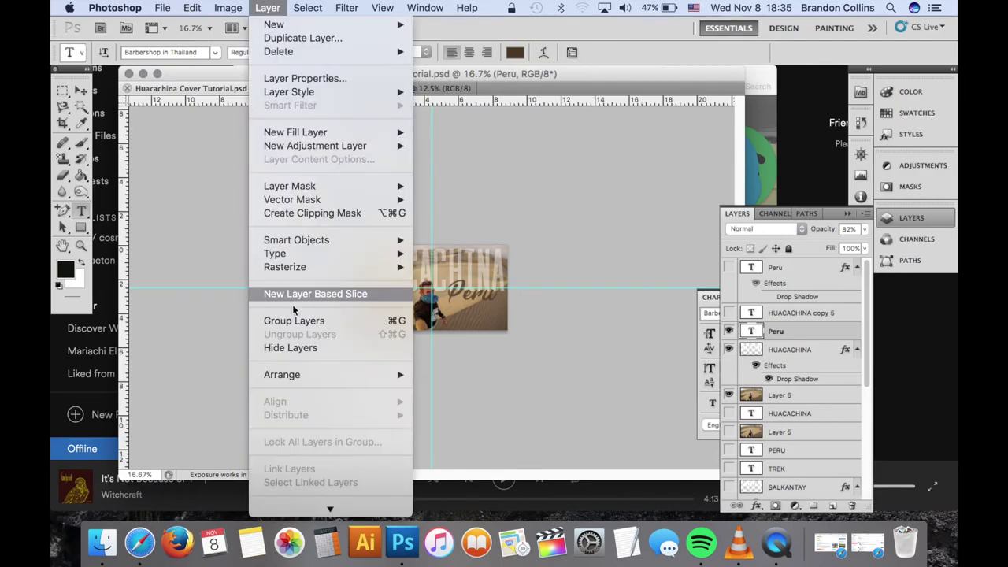
scroll(292, 304, "down", 3)
left_click(308, 480)
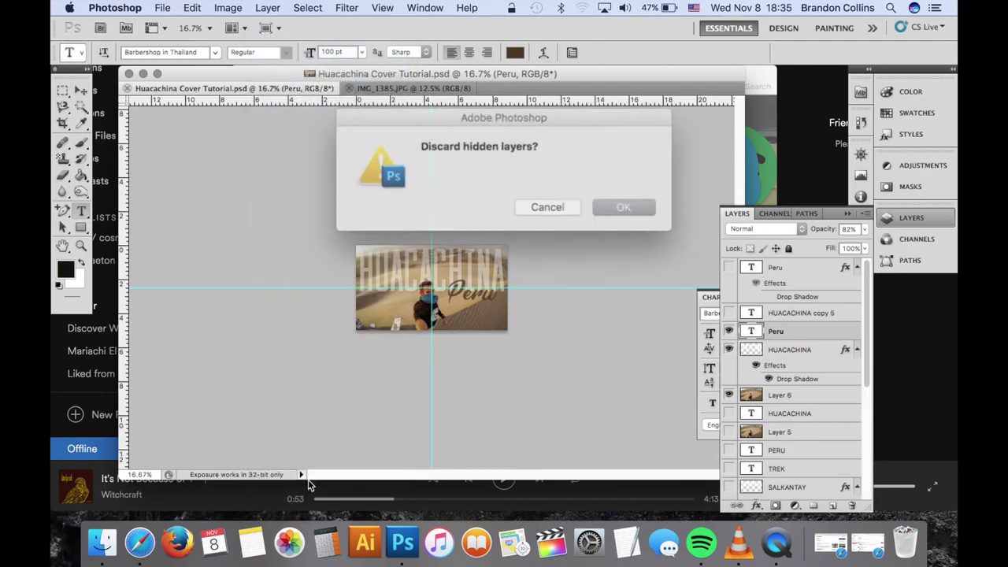
left_click(584, 203)
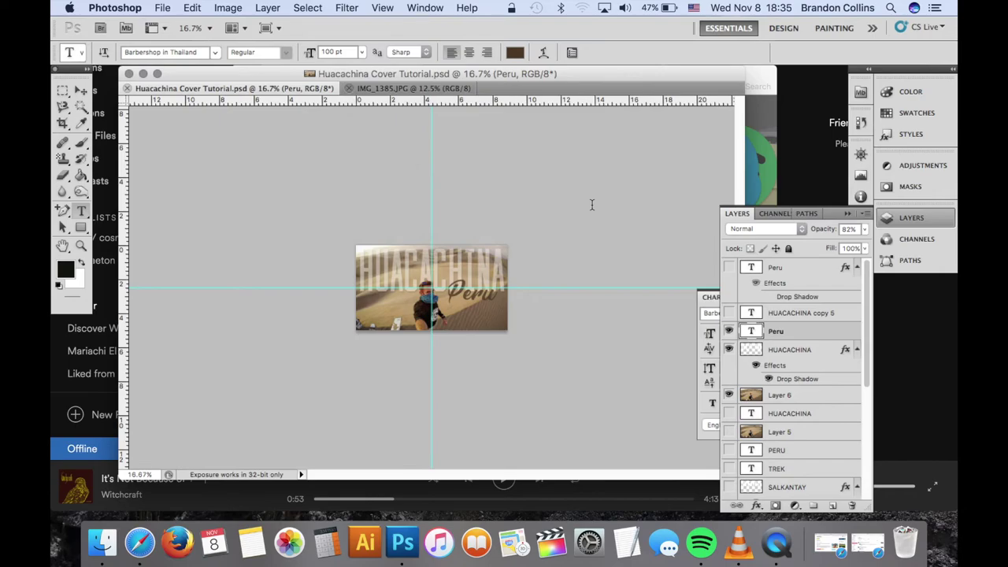
Save the flattened image as Huacachina Cover Tutorial.jpg at maximum quality
left_click(190, 8)
mouse_move(165, 8)
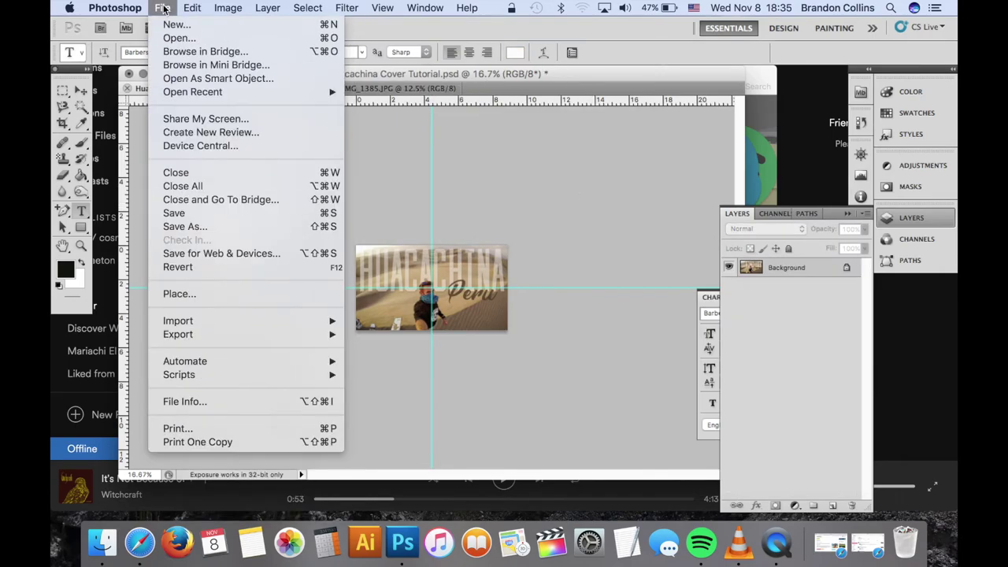
left_click(200, 226)
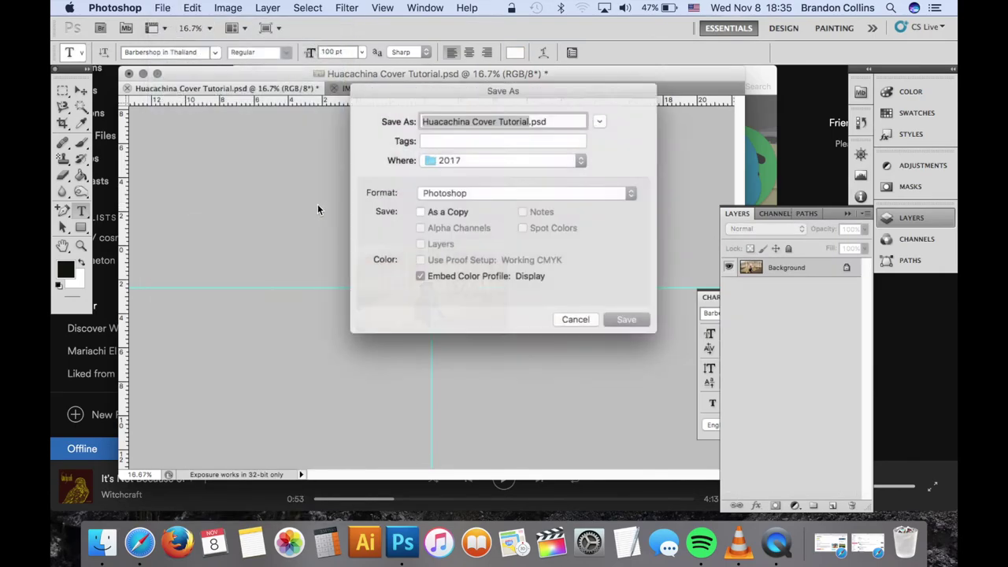
left_click(640, 194)
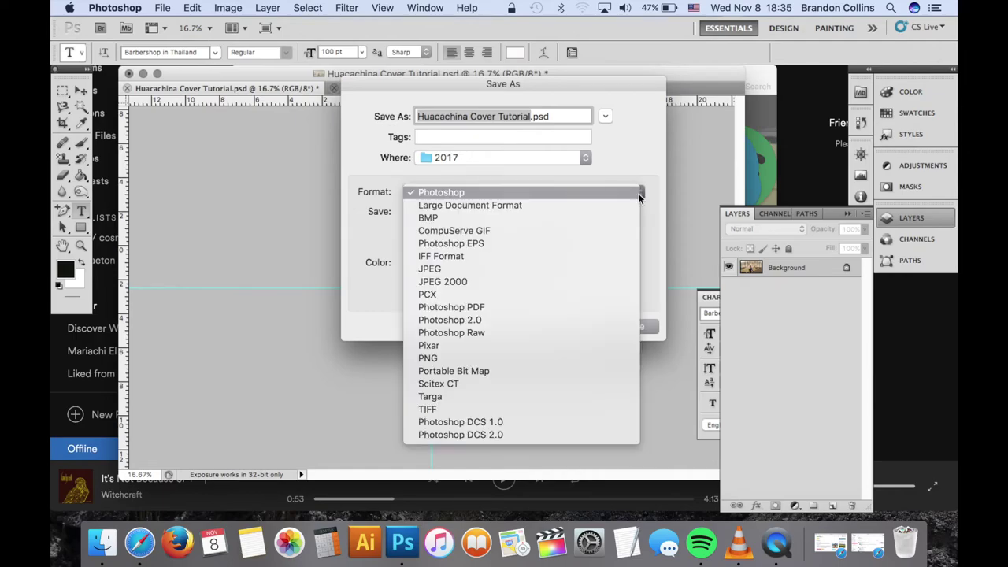
left_click(477, 269)
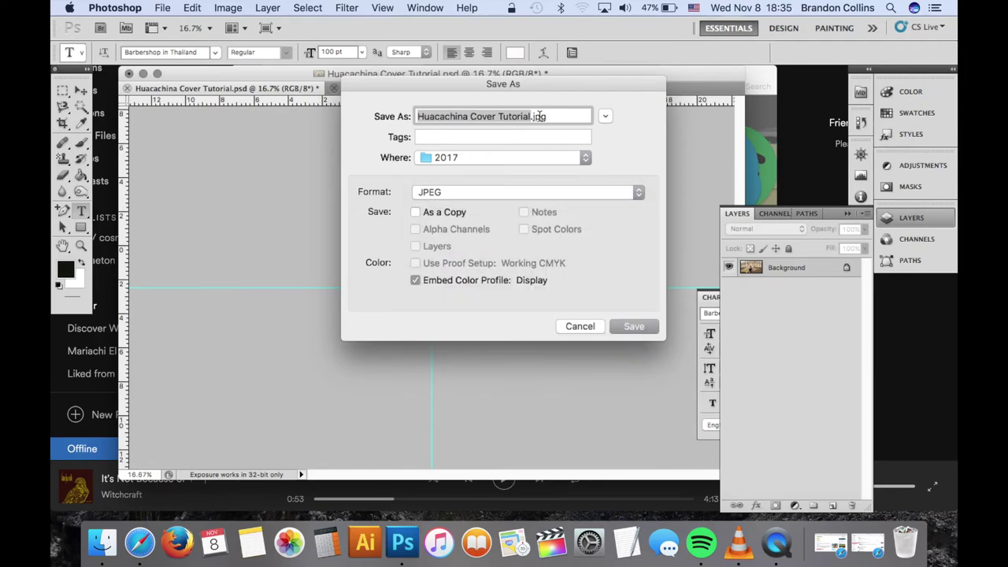
left_click(622, 325)
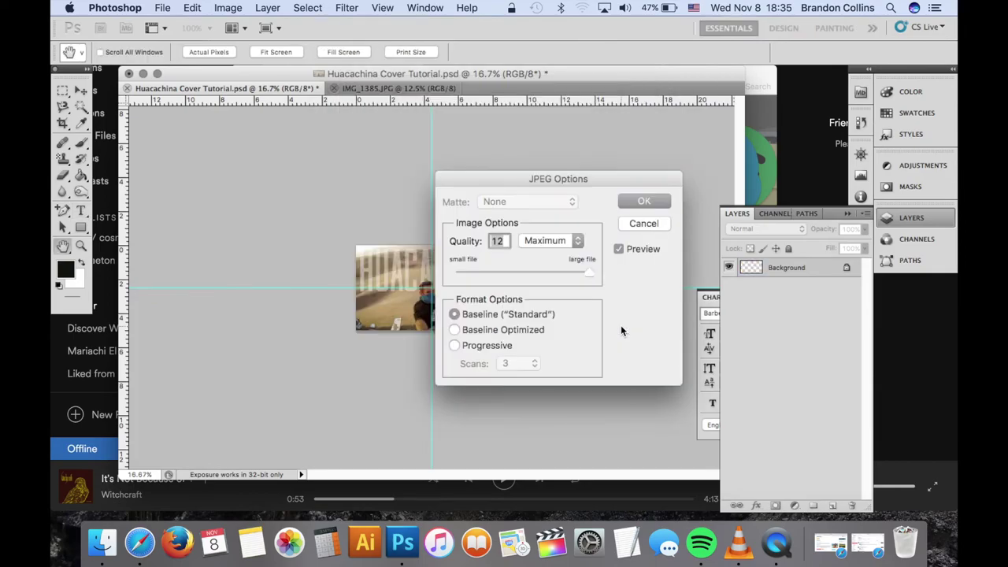
left_click(647, 201)
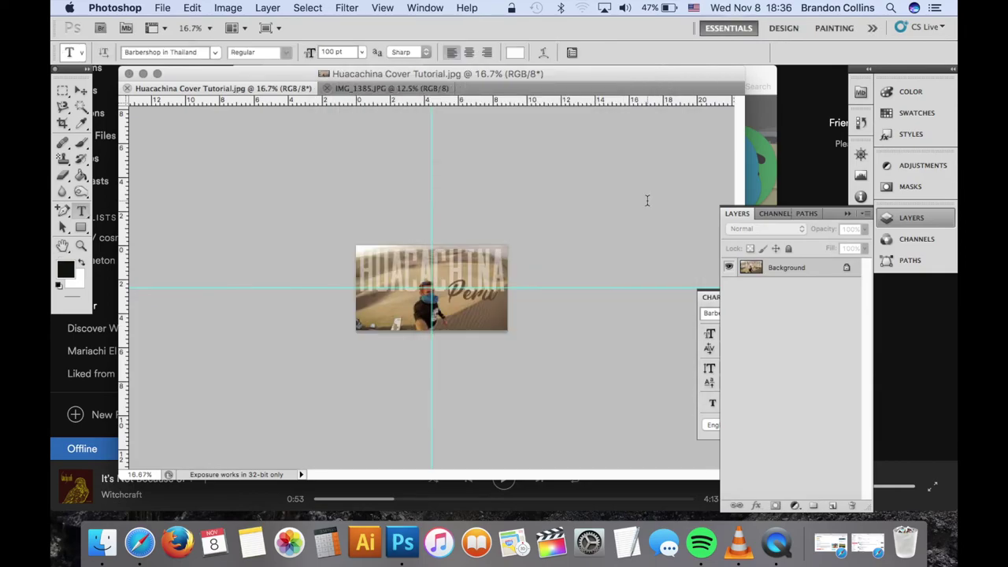
Zoom in to 50% to inspect the finished thumbnail
key("super+equal")
key("super+equal")
key("super+equal")
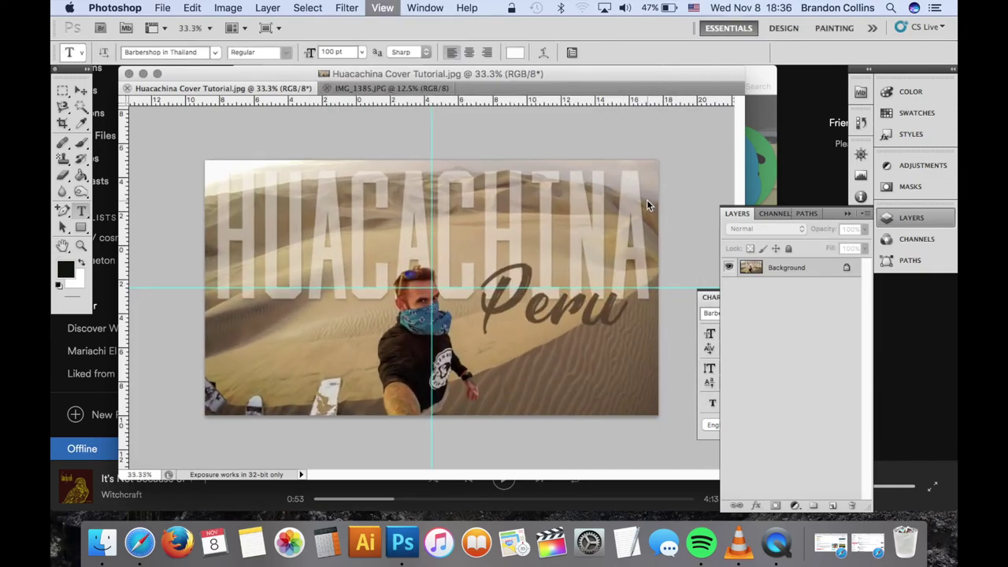